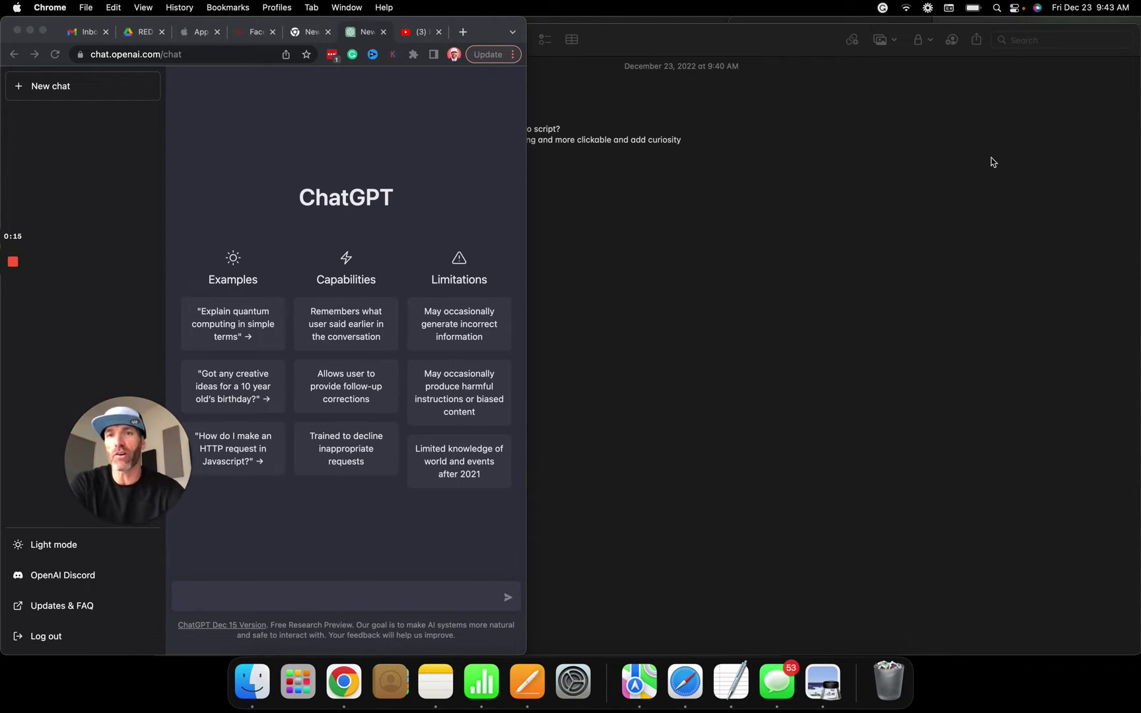
- Open the Top 5 Peptides For Muscle Growth video from YouTube results and its extra-actions menu
left_click(423, 33)
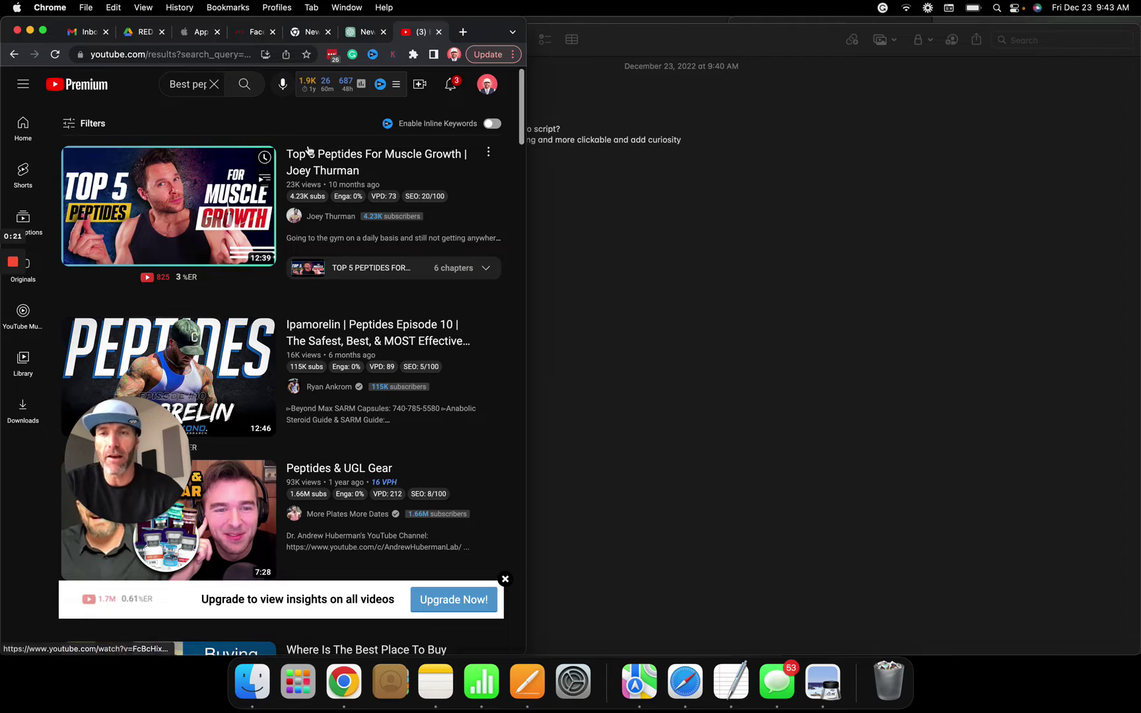
mouse_move(348, 155)
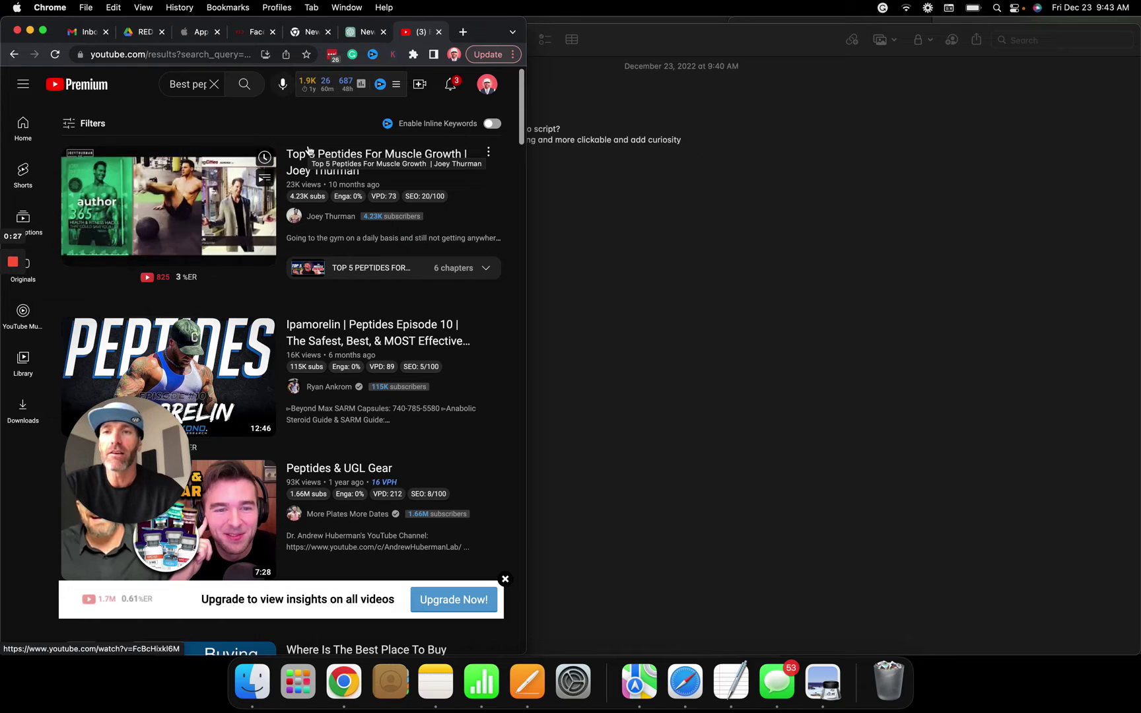
left_click(347, 154)
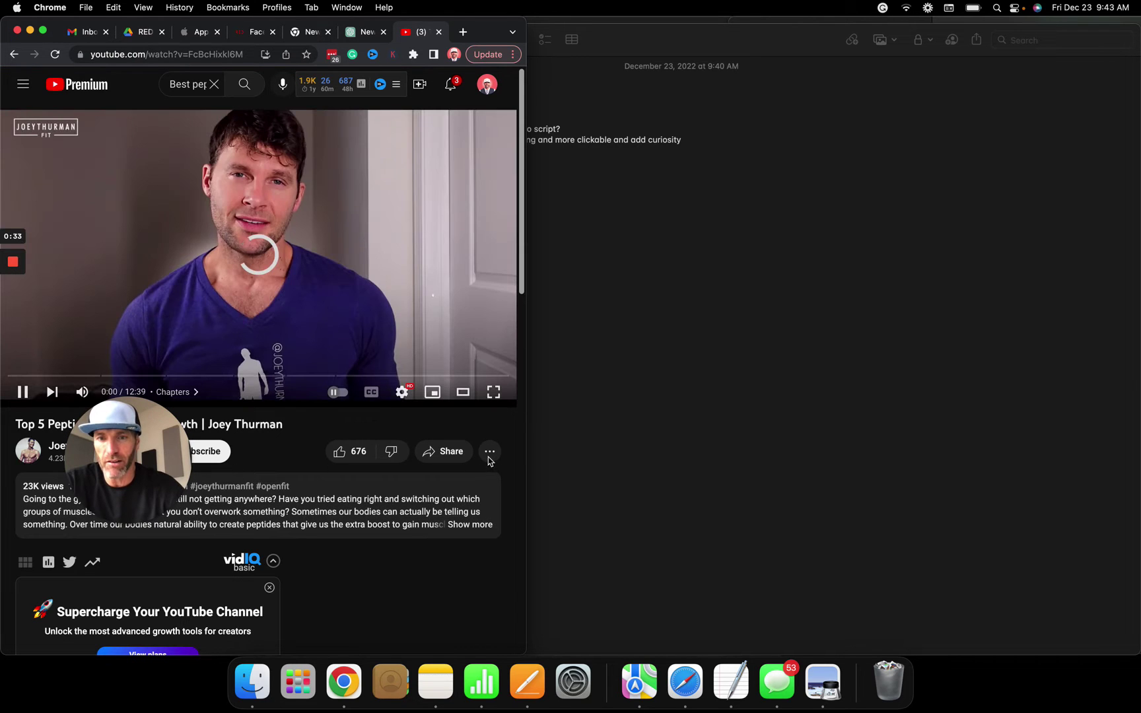
left_click(489, 452)
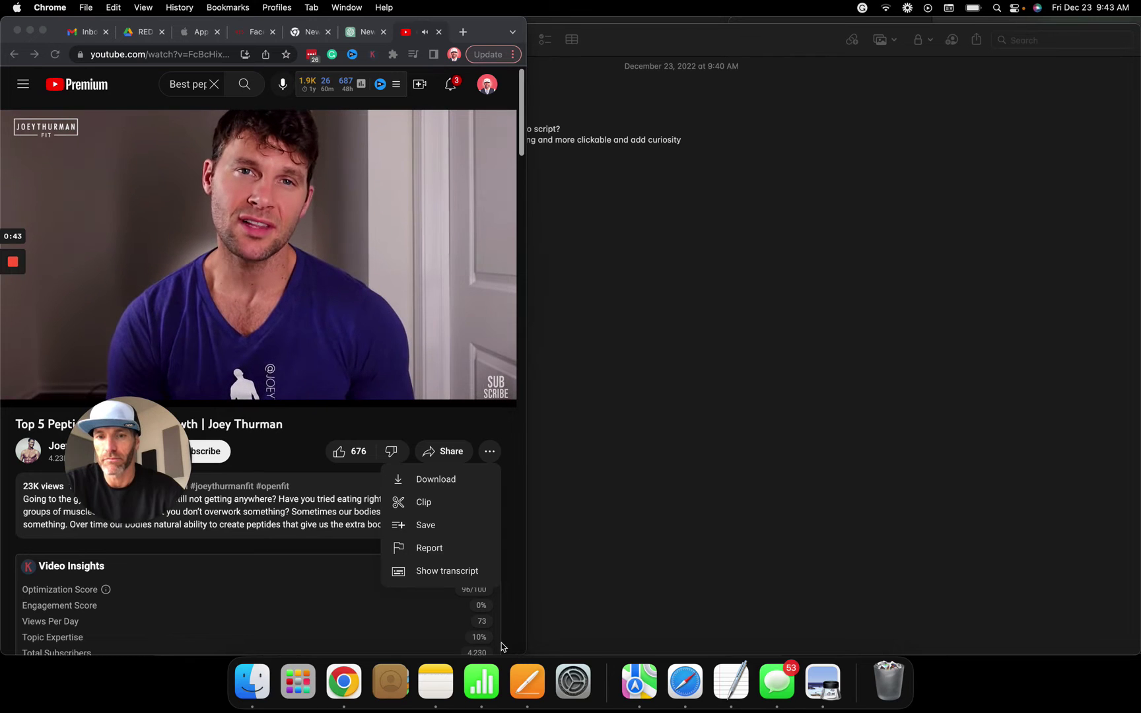
left_click(555, 642)
- Show the peptides video's transcript, pause playback, and turn off transcript timestamps
left_click(451, 571)
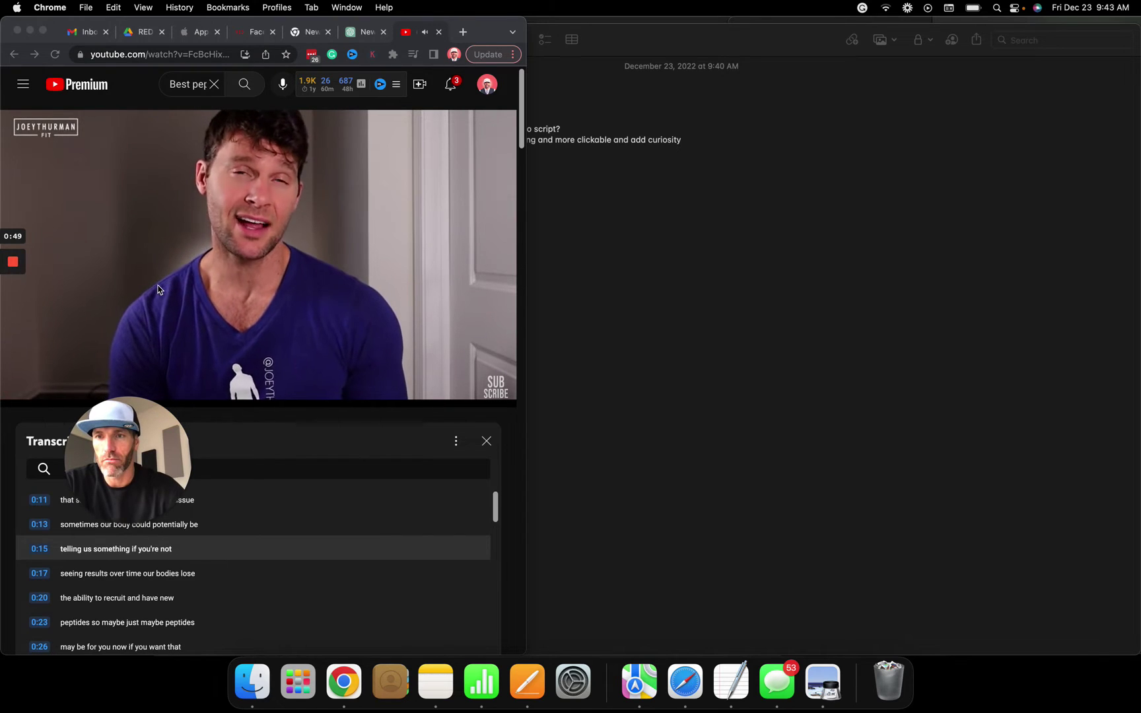
left_click(240, 272)
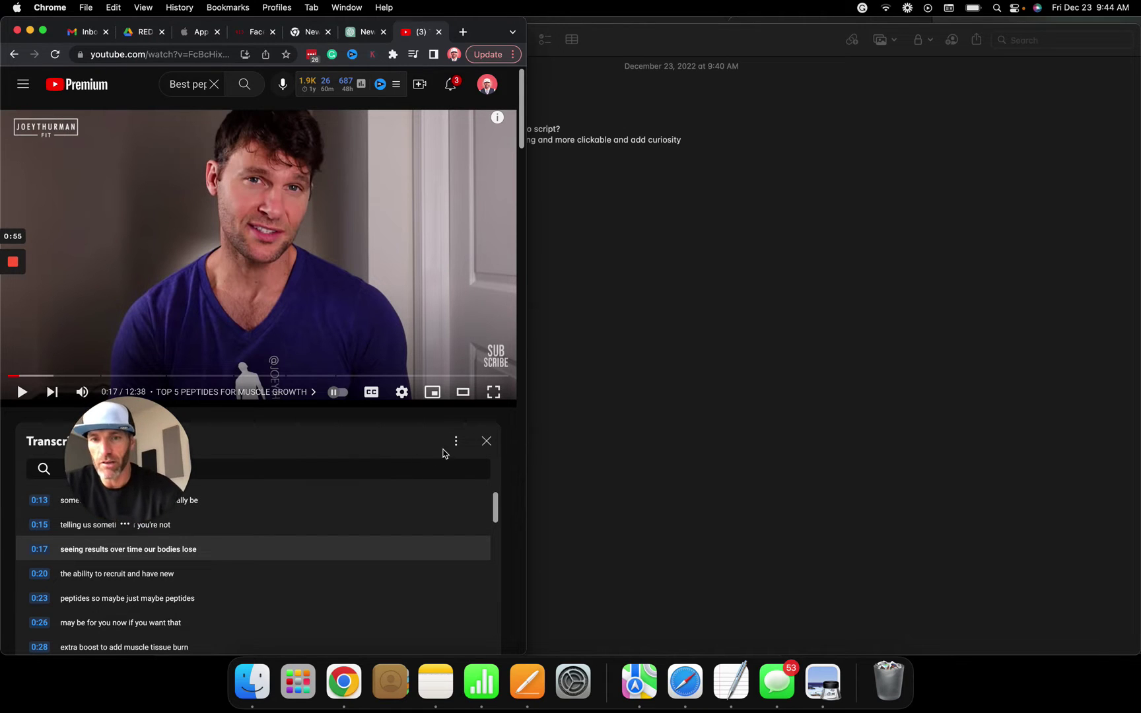
left_click(454, 443)
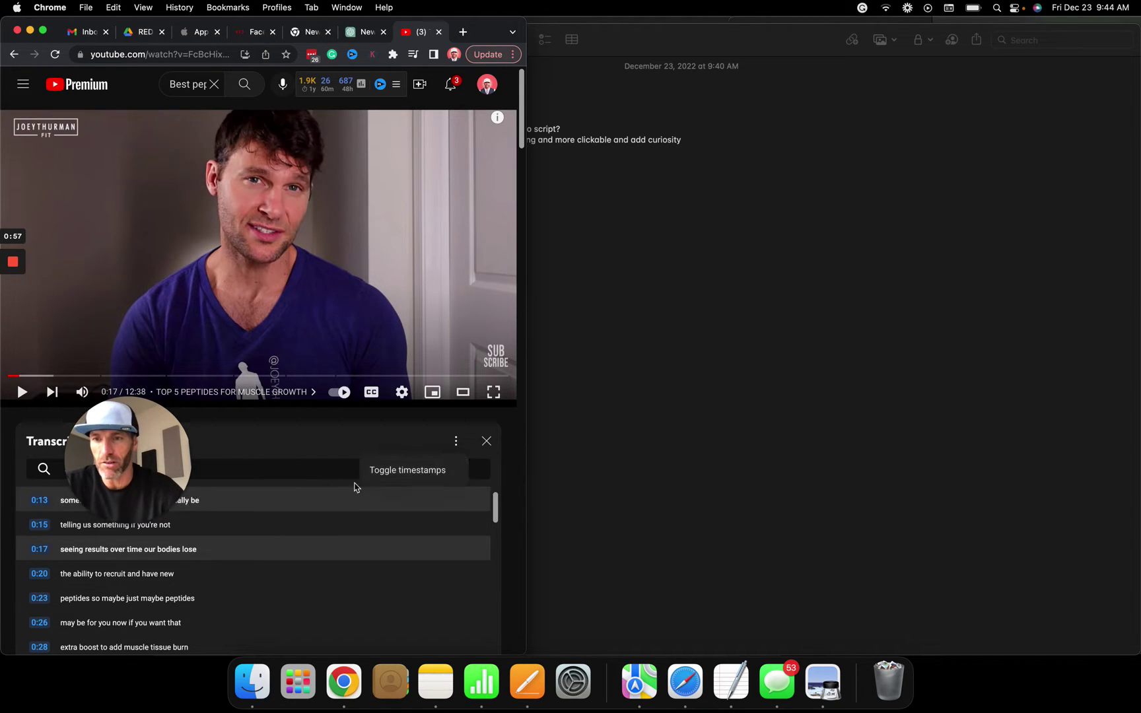
left_click(323, 511)
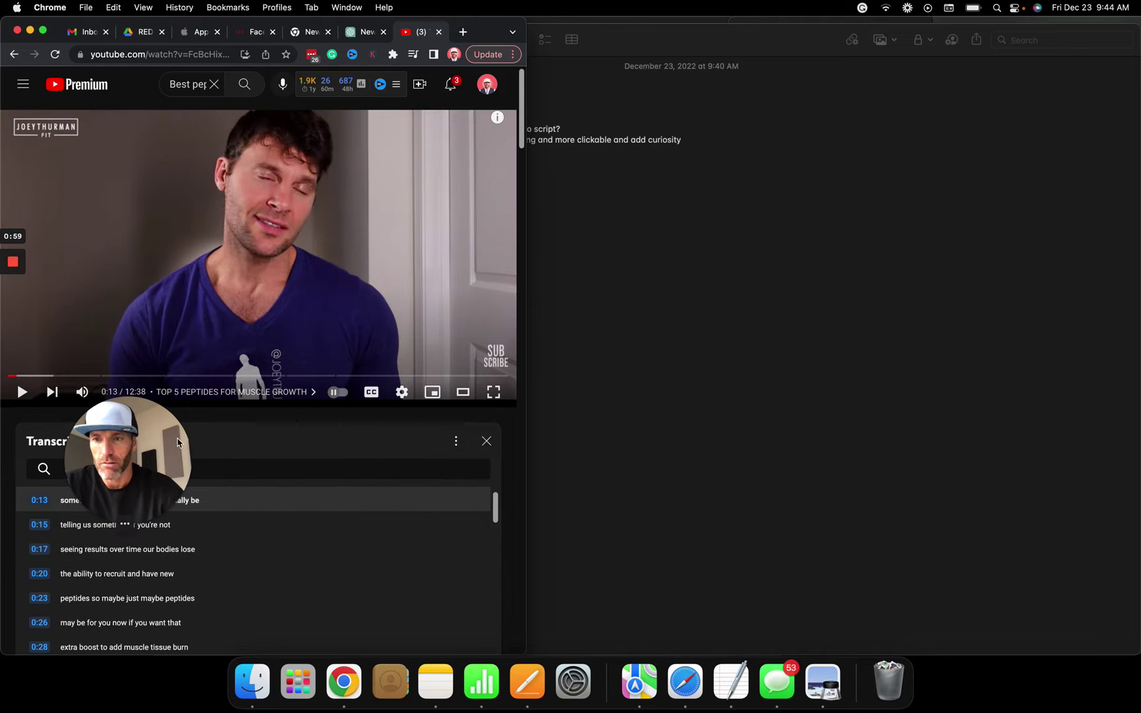
left_click_drag(153, 448, 102, 395)
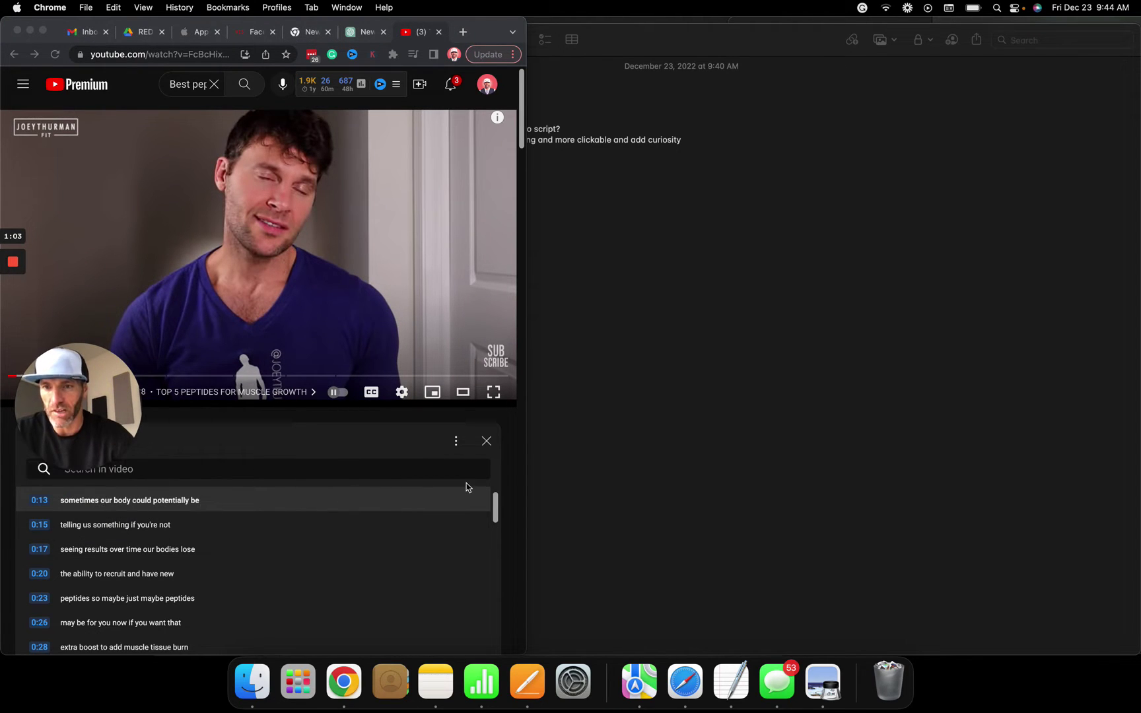
left_click(488, 447)
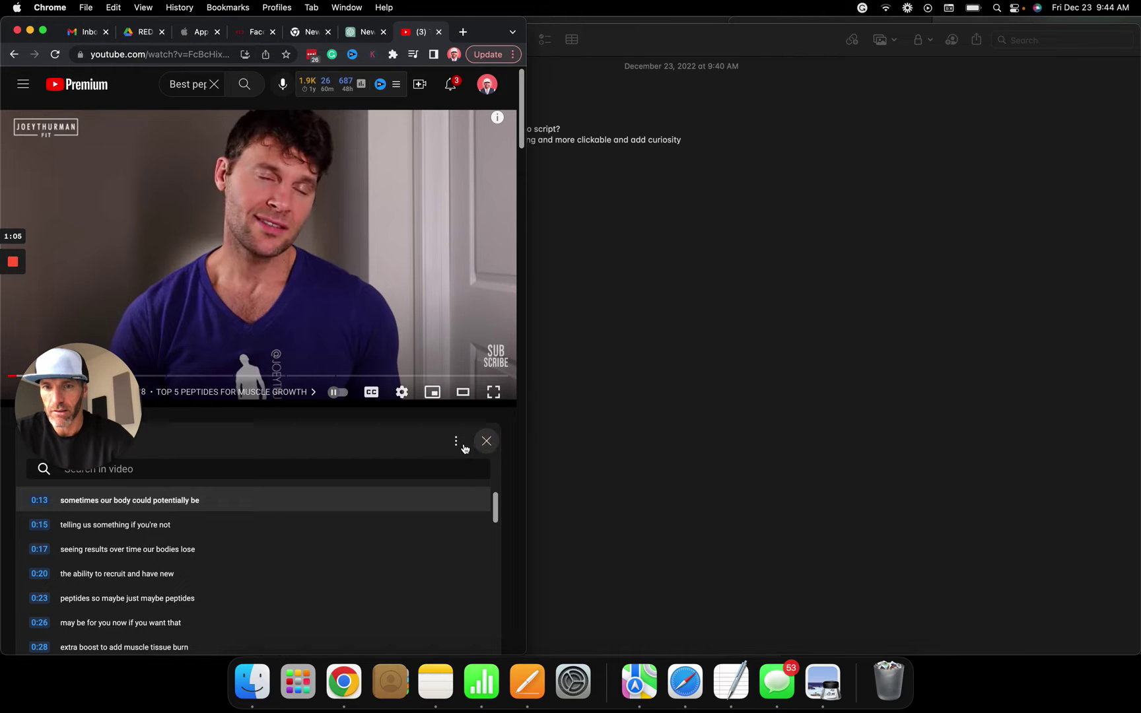
left_click(458, 445)
left_click(430, 474)
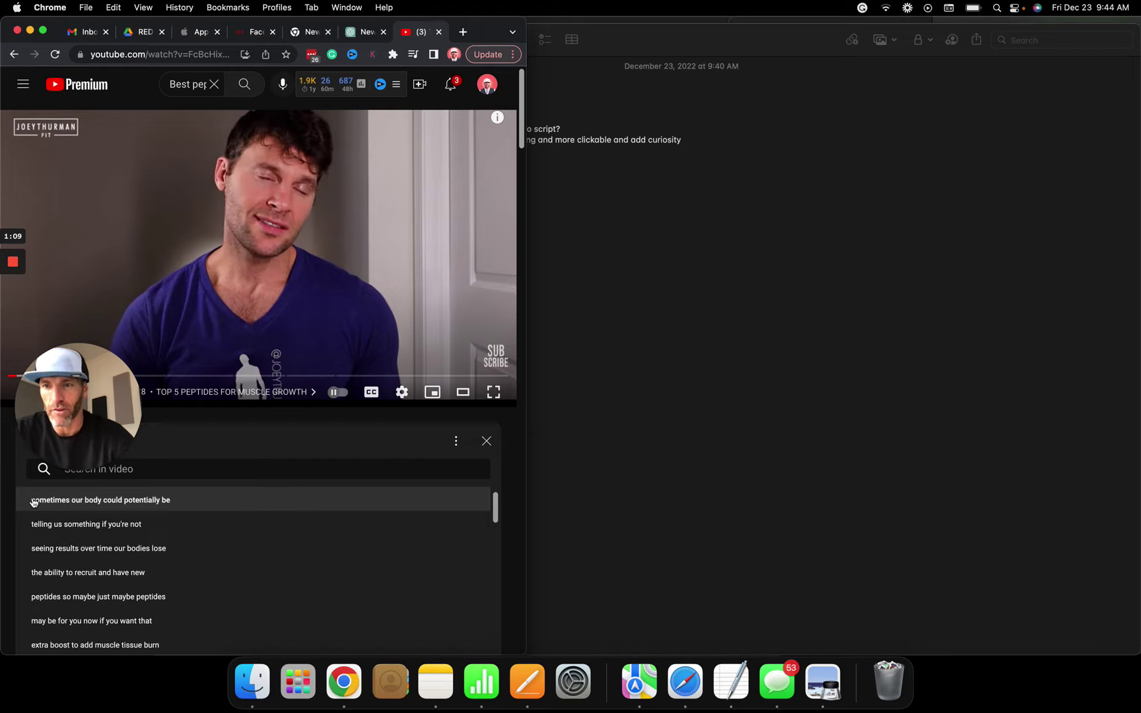
- Select the whole transcript text from the first line through the last lines
left_click_drag(32, 502, 141, 604)
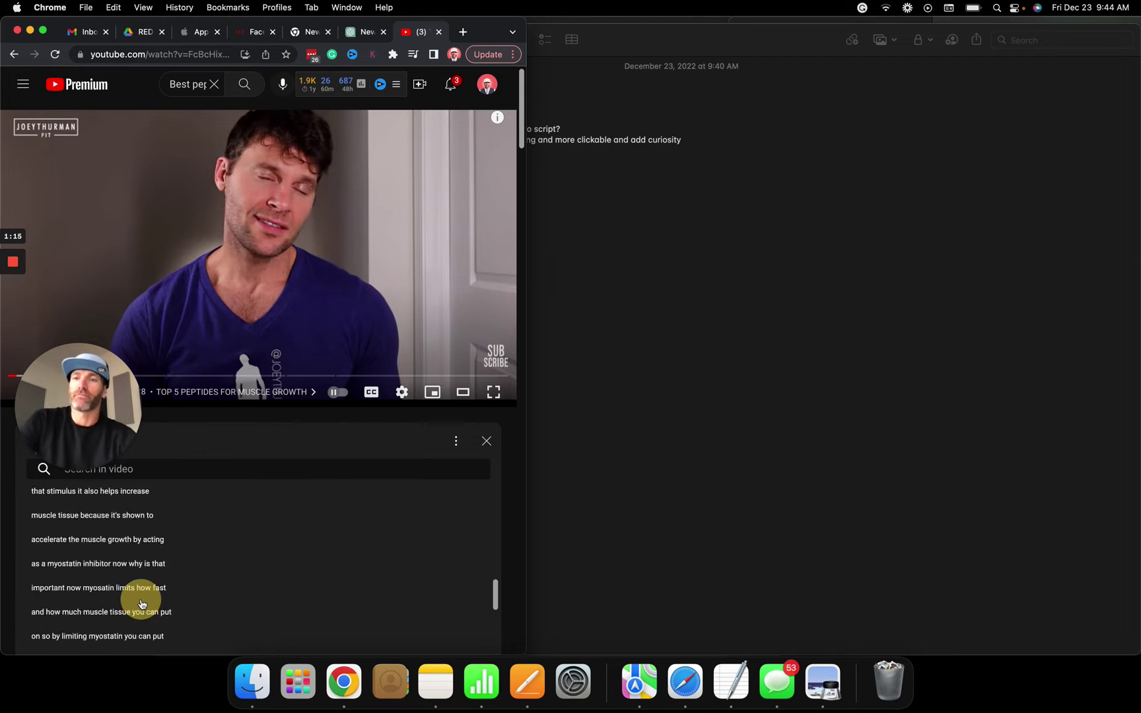
left_click_drag(141, 604, 151, 532)
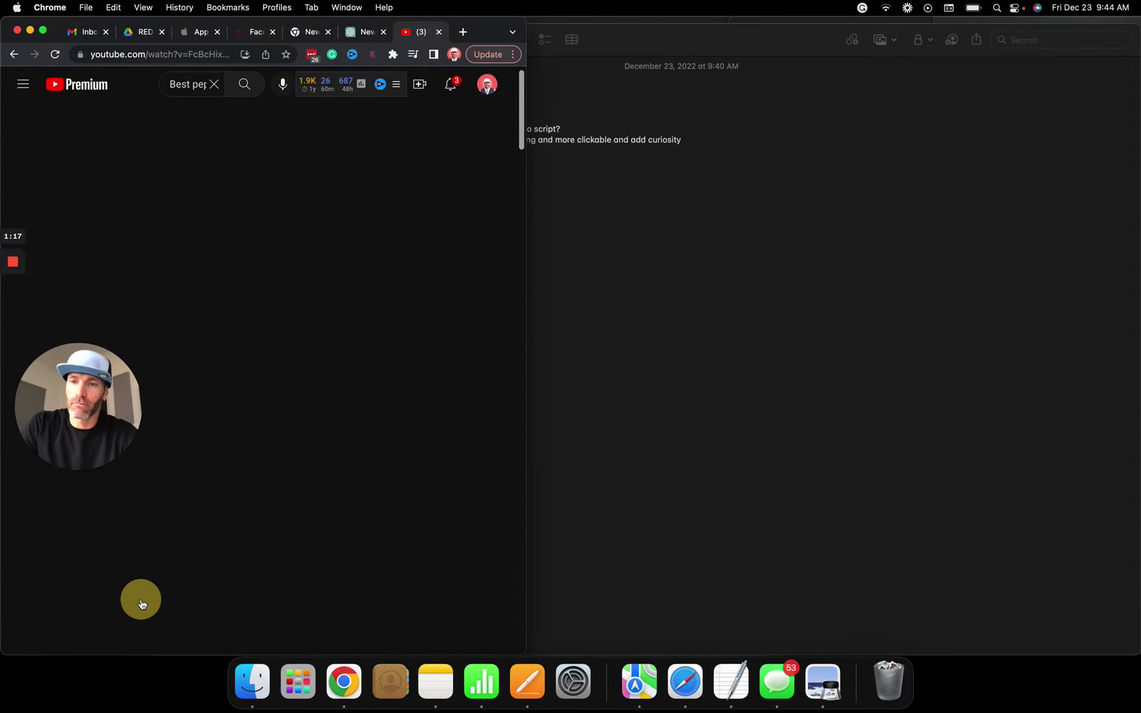
scroll(150, 530, "up", 5)
scroll(151, 531, "up", 5)
scroll(151, 531, "up", 5)
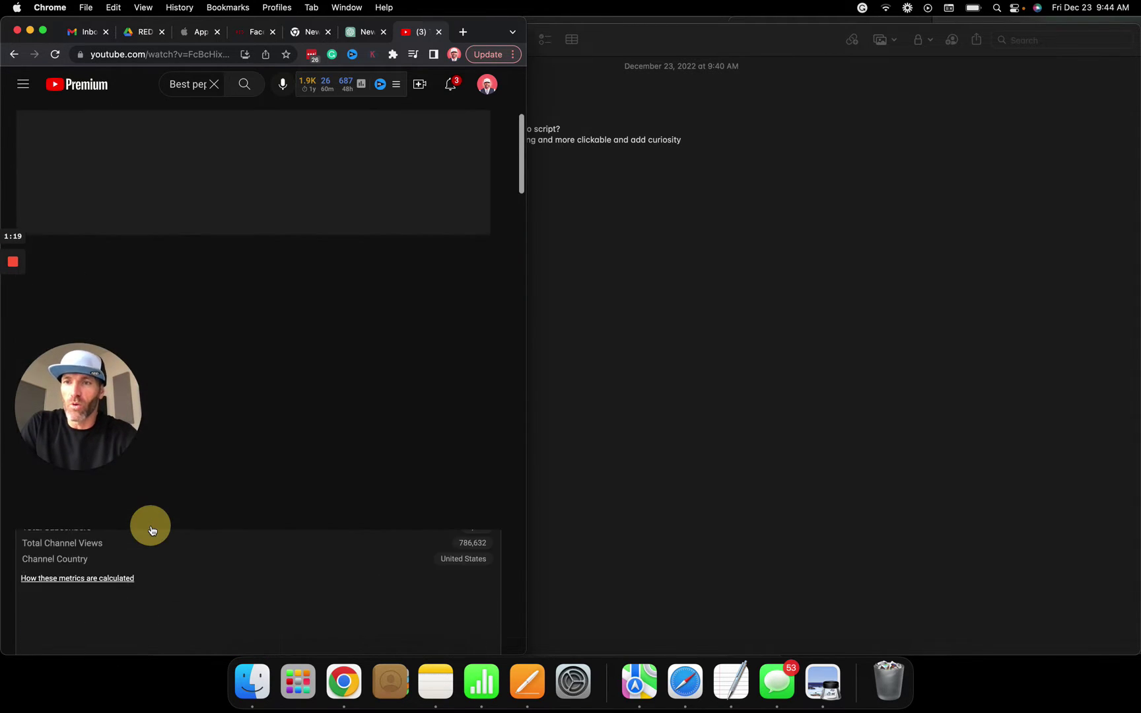
scroll(152, 531, "up", 5)
scroll(151, 530, "up", 3)
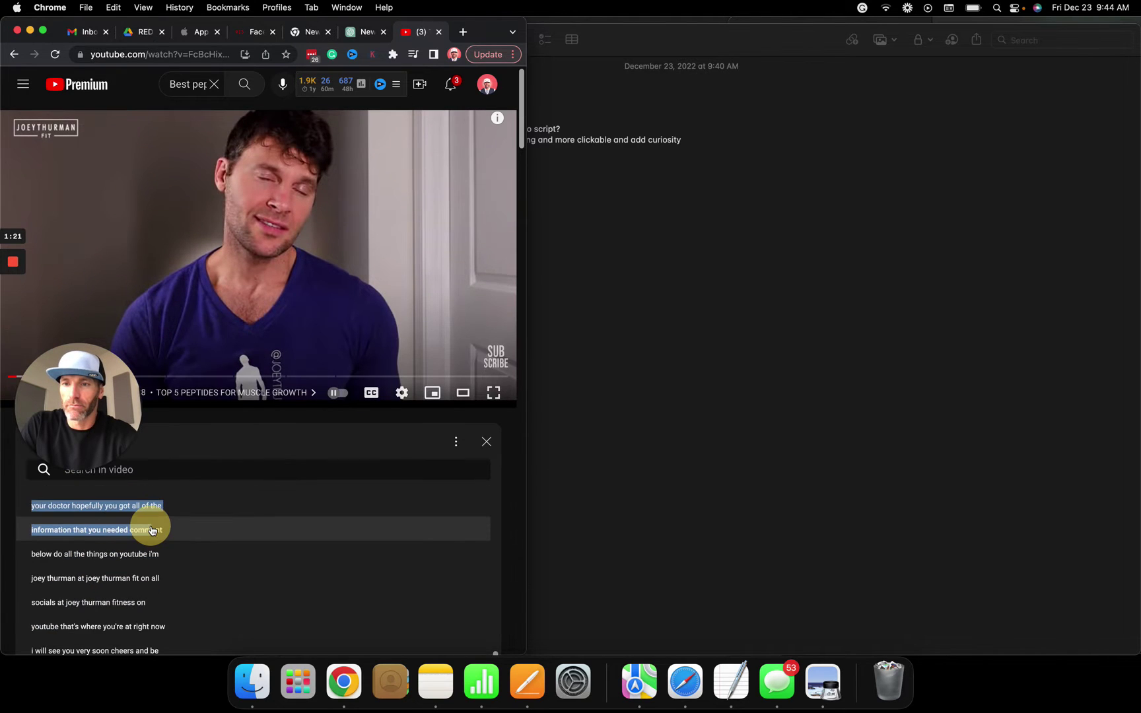
left_click_drag(151, 530, 197, 364)
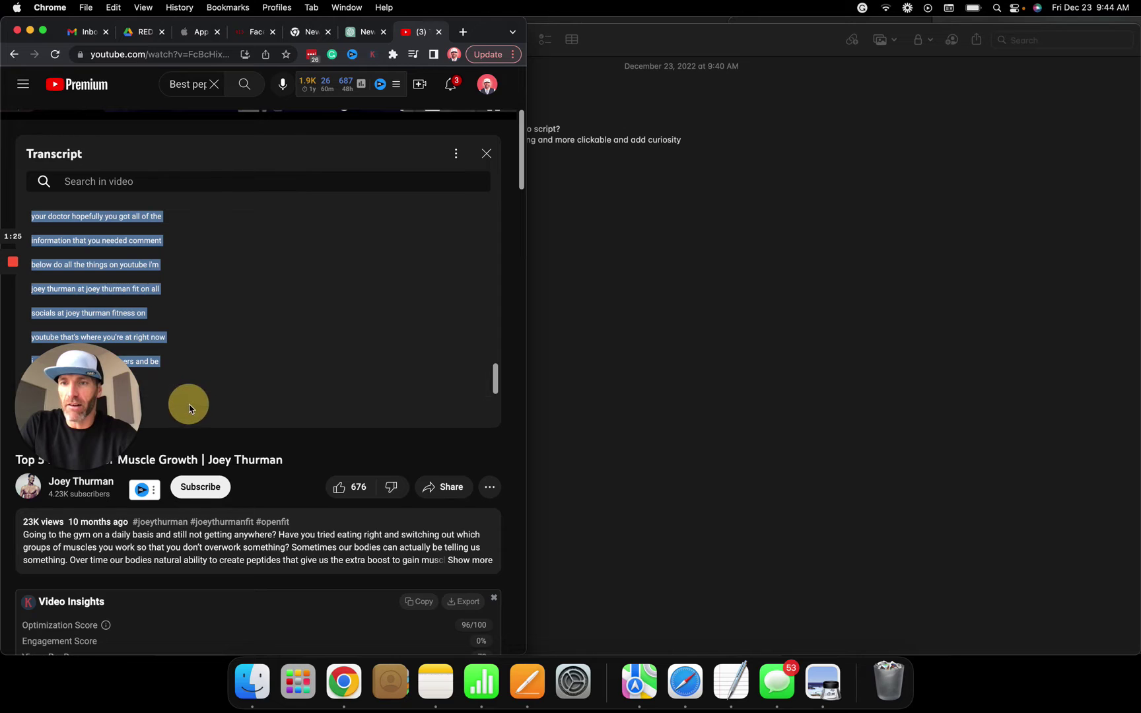
left_click_drag(198, 364, 190, 402)
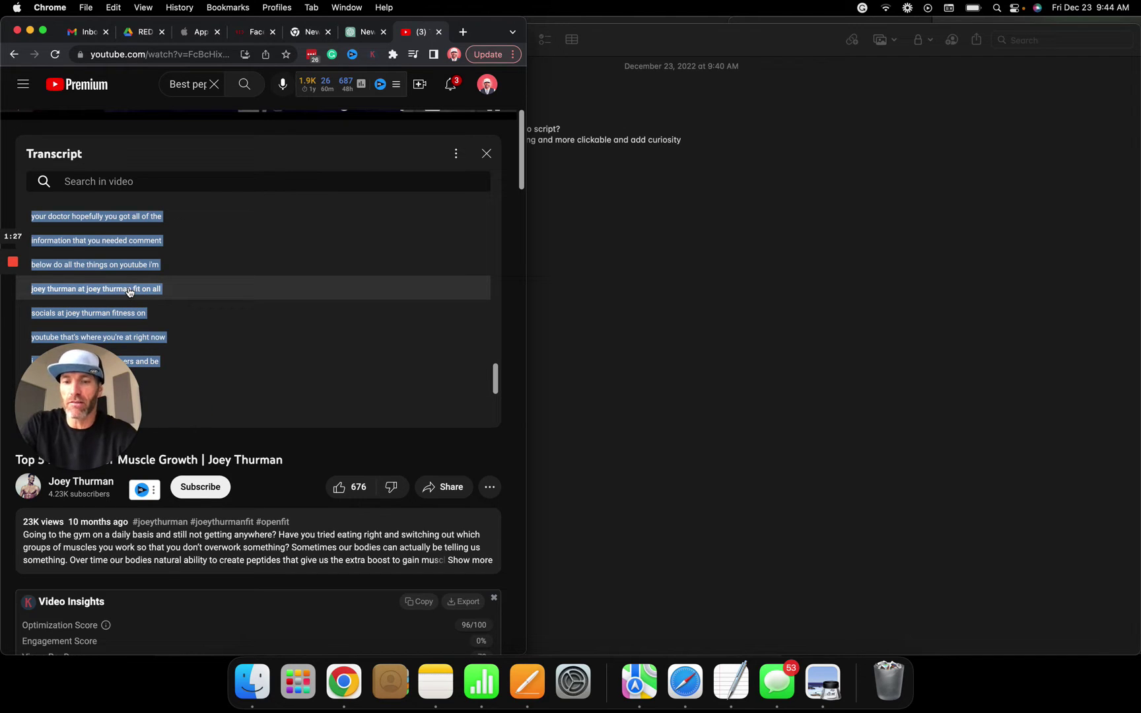
- Bring the CHAT GPT step list note forward, then show all windows in Mission Control
left_click(361, 36)
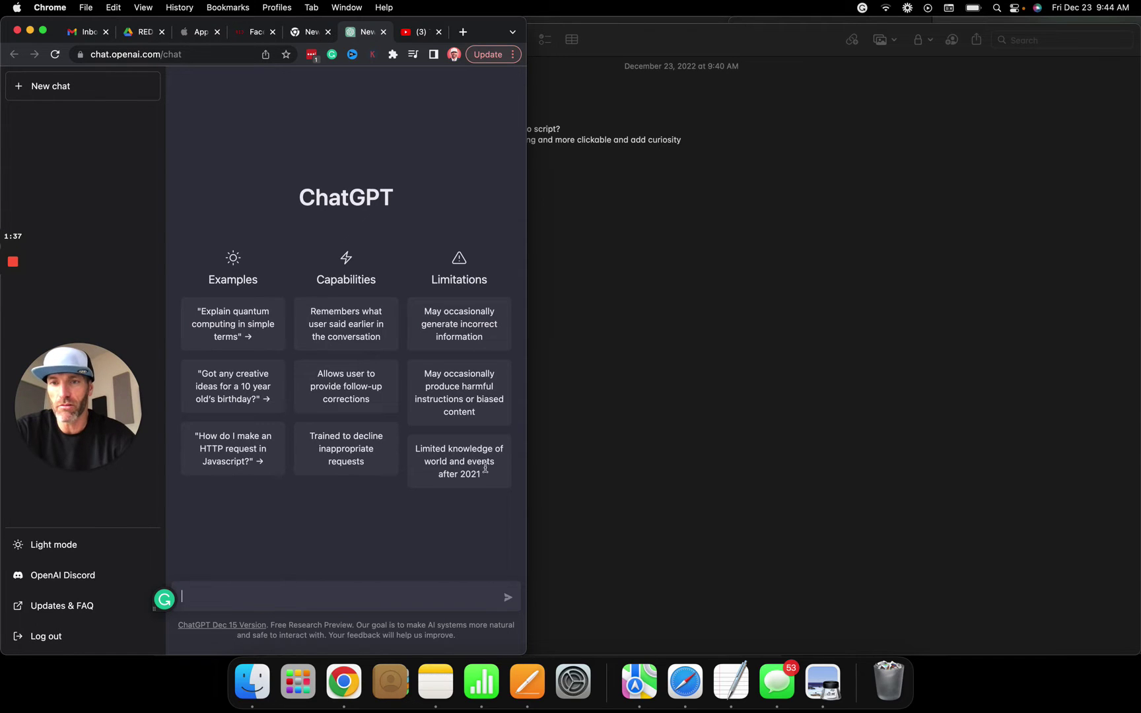
left_click(692, 267)
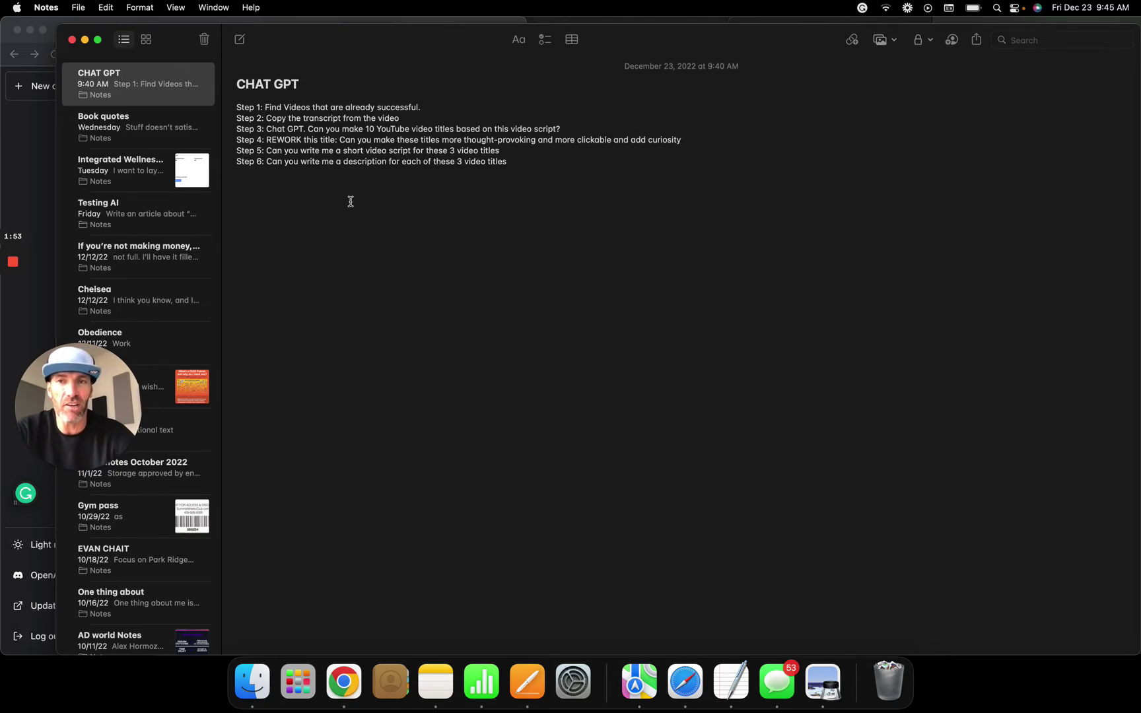
key("ctrl+Up")
left_click(712, 235)
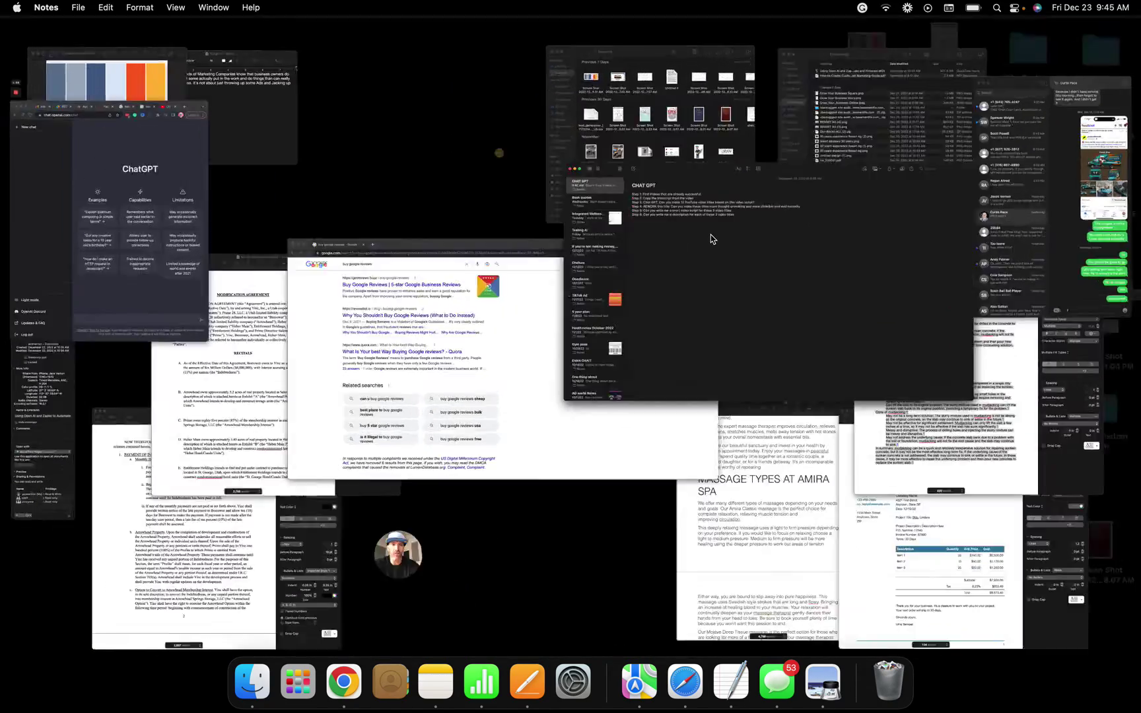
key("ctrl+Up")
- Correct the prompt to 'transcript' and 'based', paste the transcript after it, and send
left_click(82, 182)
type("Can you make 10 video titles base off of this trascript")
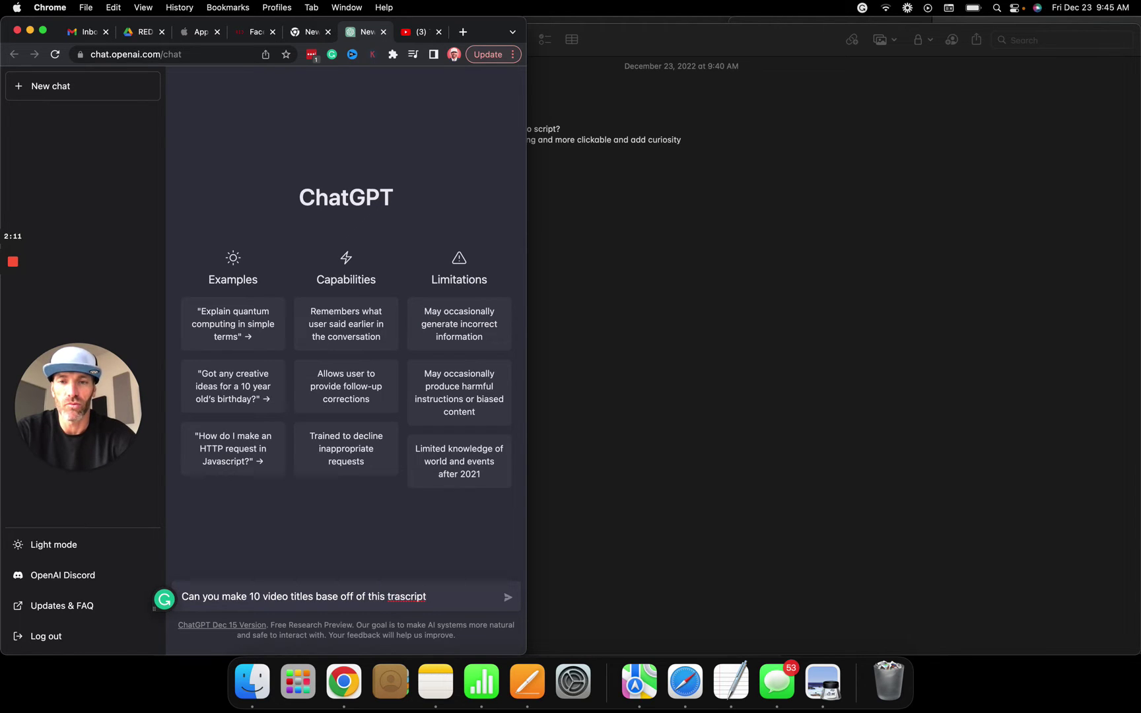
right_click(412, 597)
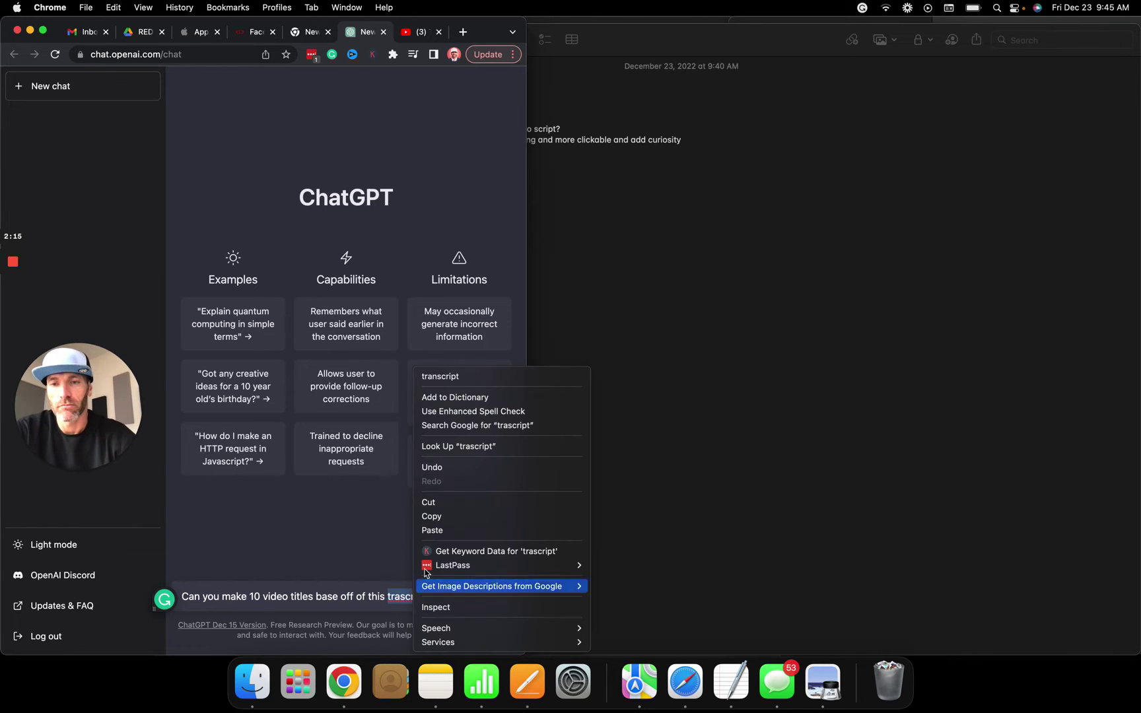
left_click(479, 378)
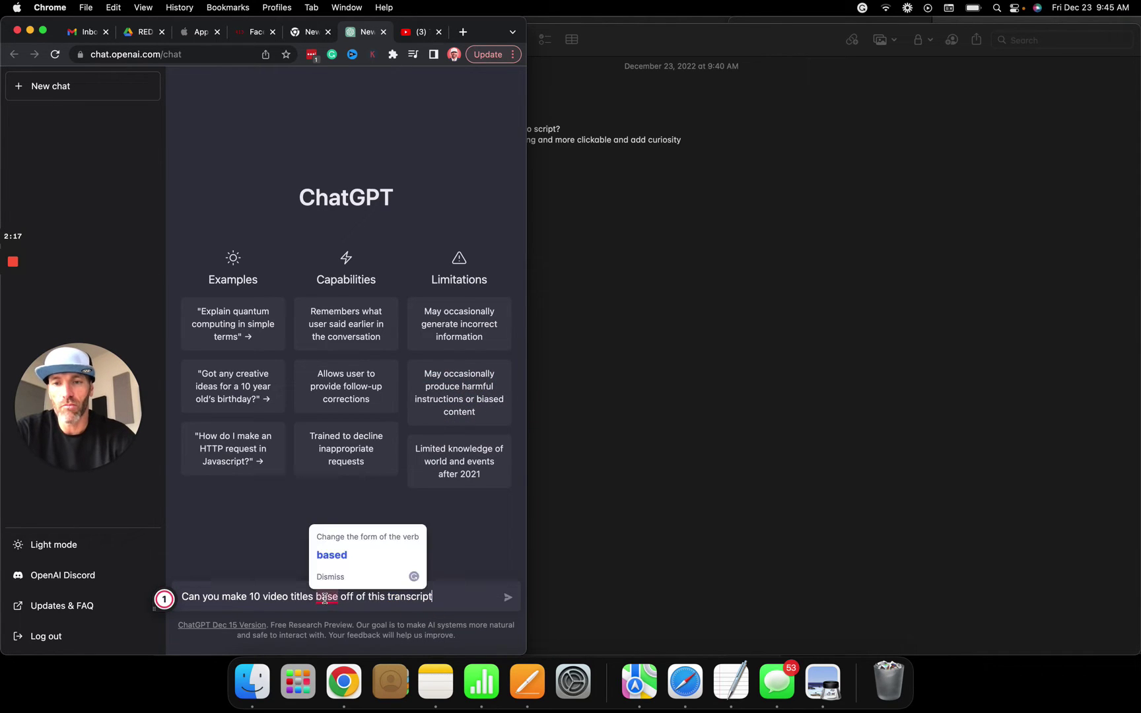
left_click(342, 556)
left_click(461, 595)
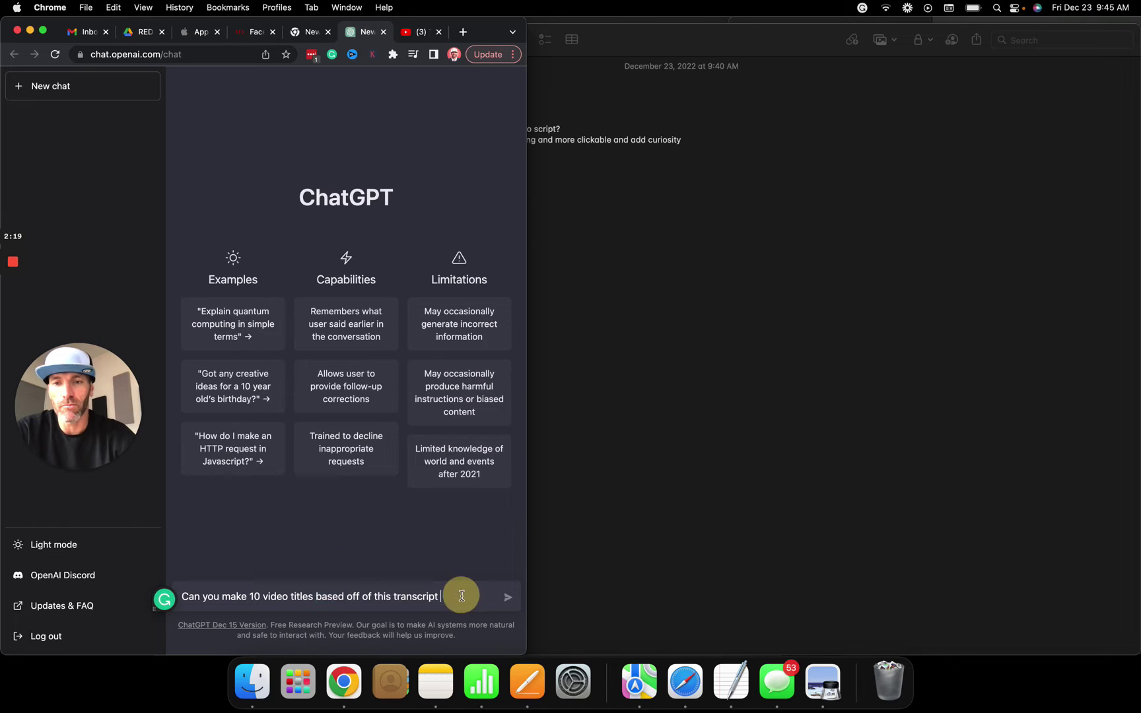
key("super+v")
key("Return")
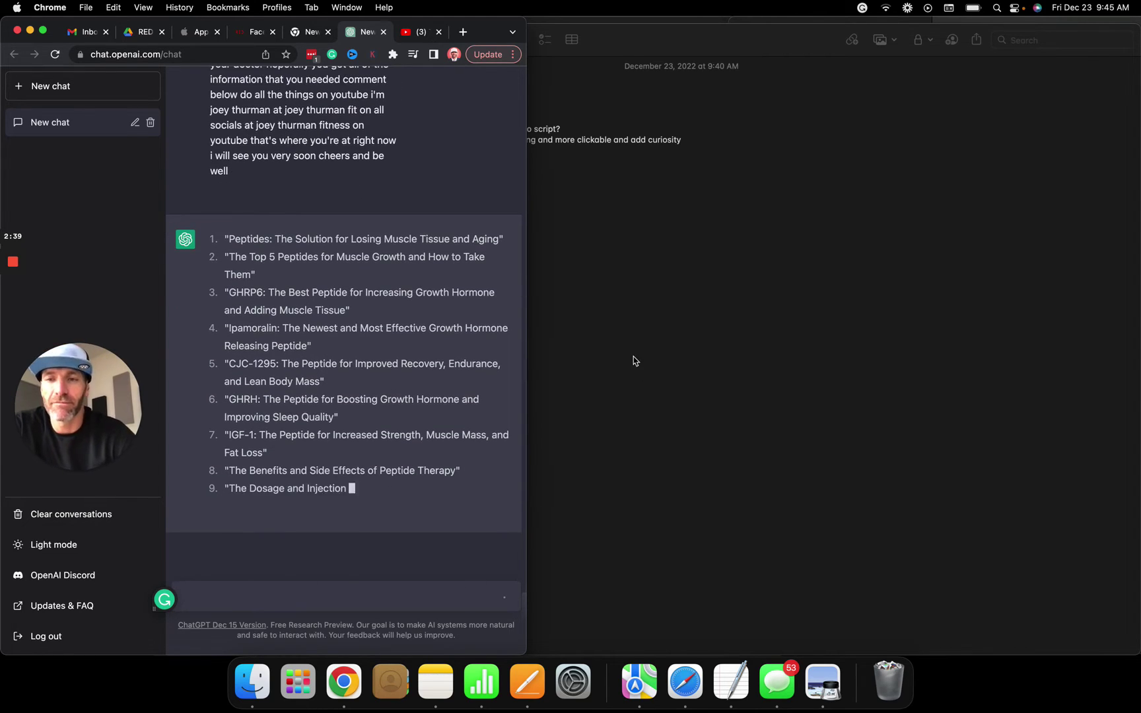
- Copy the Step 4 rework prompt from Notes and send it to ChatGPT
left_click(611, 277)
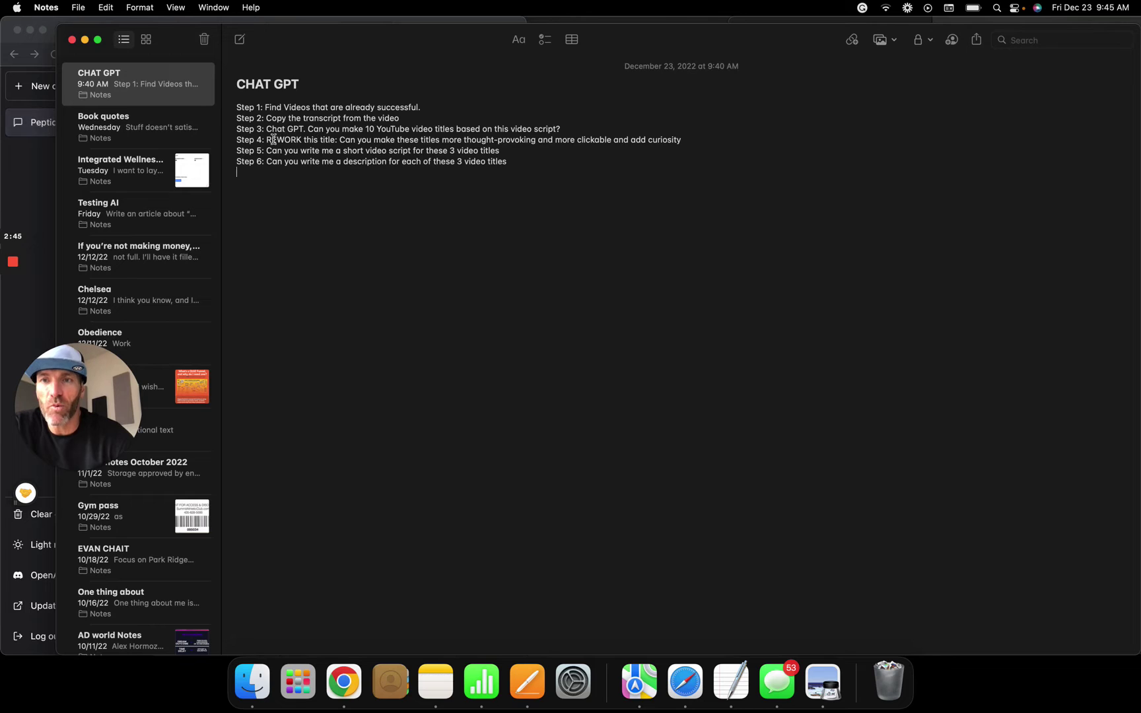
left_click_drag(269, 141, 398, 140)
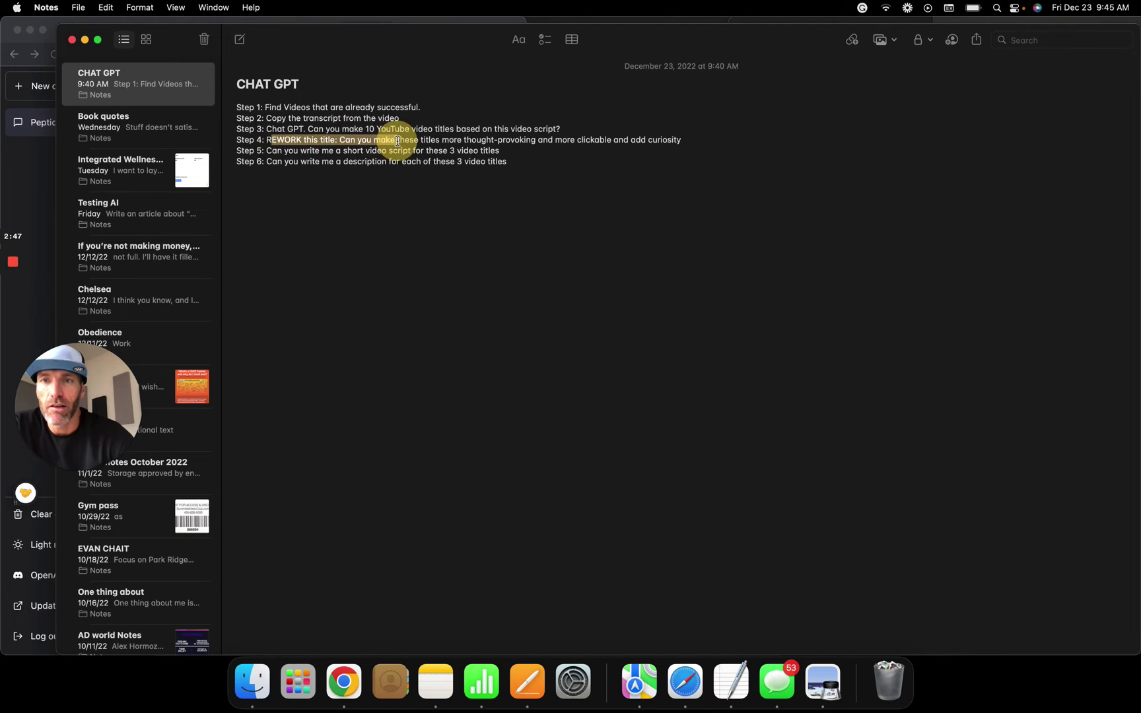
left_click_drag(266, 140, 685, 139)
key("super+c")
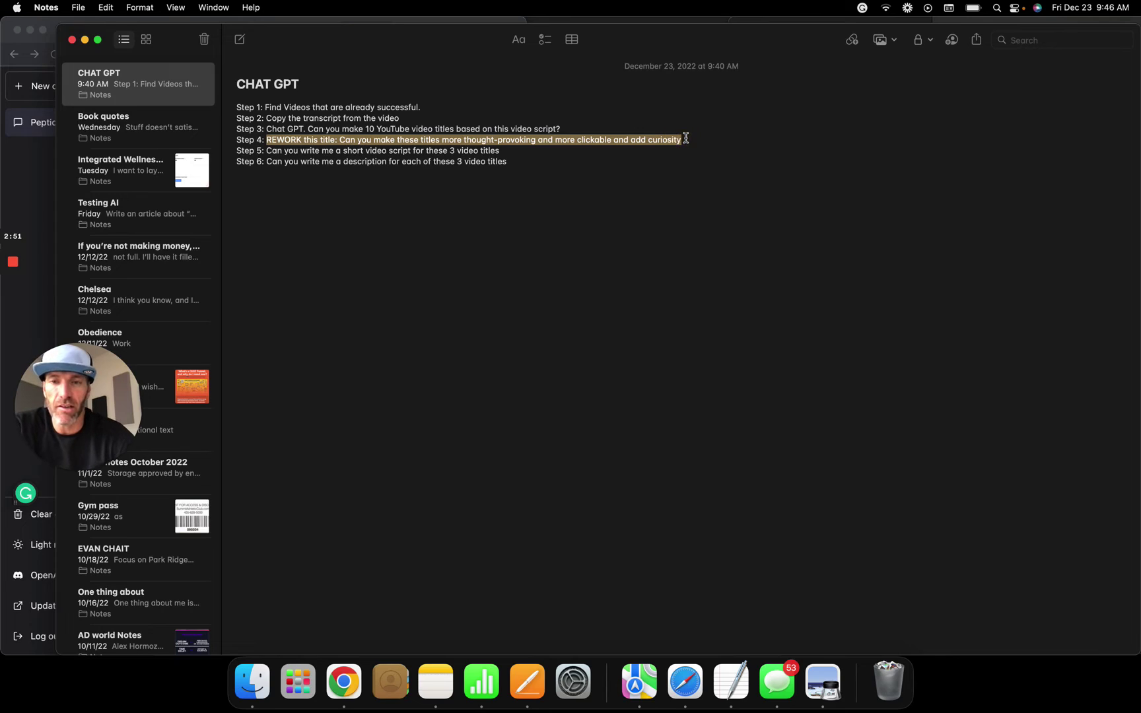
key("ctrl+Up")
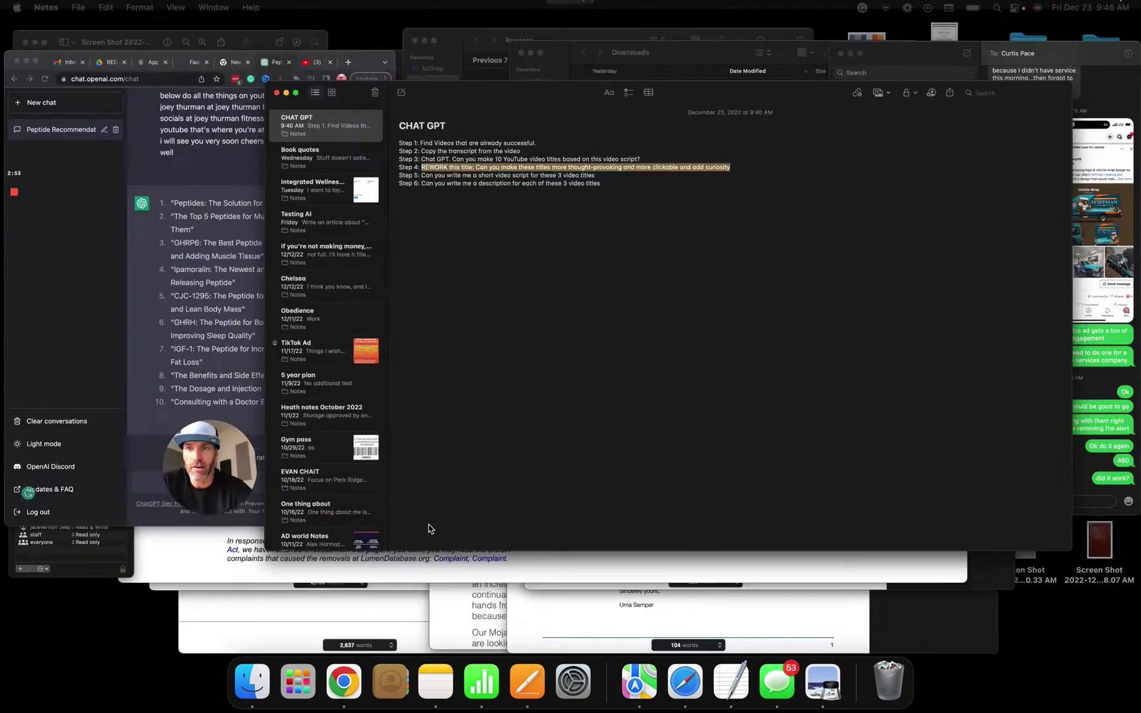
left_click(457, 587)
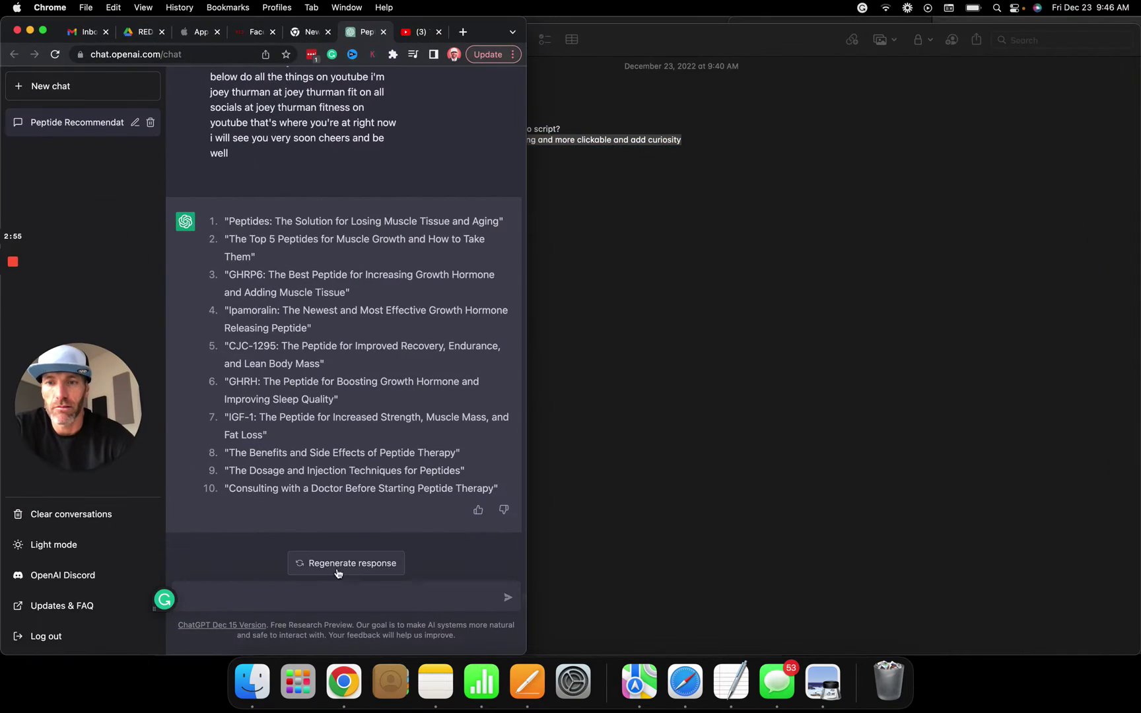
key("super+v")
key("Return")
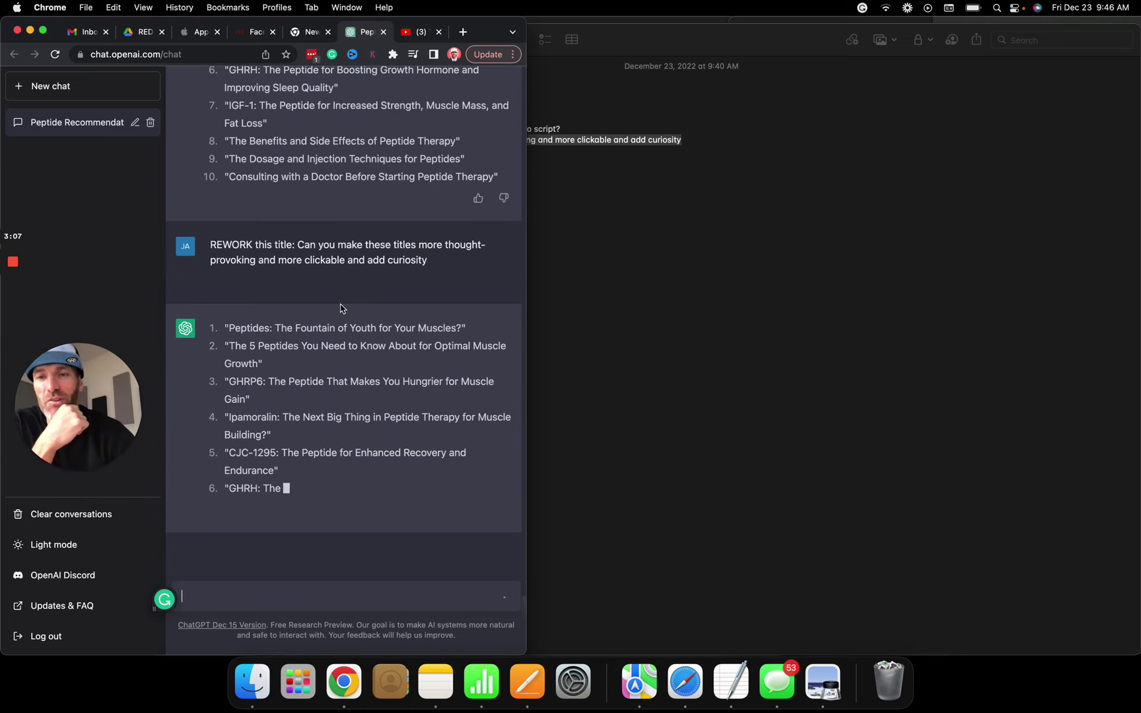
scroll(341, 308, "up", 2)
scroll(340, 307, "up", 4)
scroll(341, 308, "up", 1)
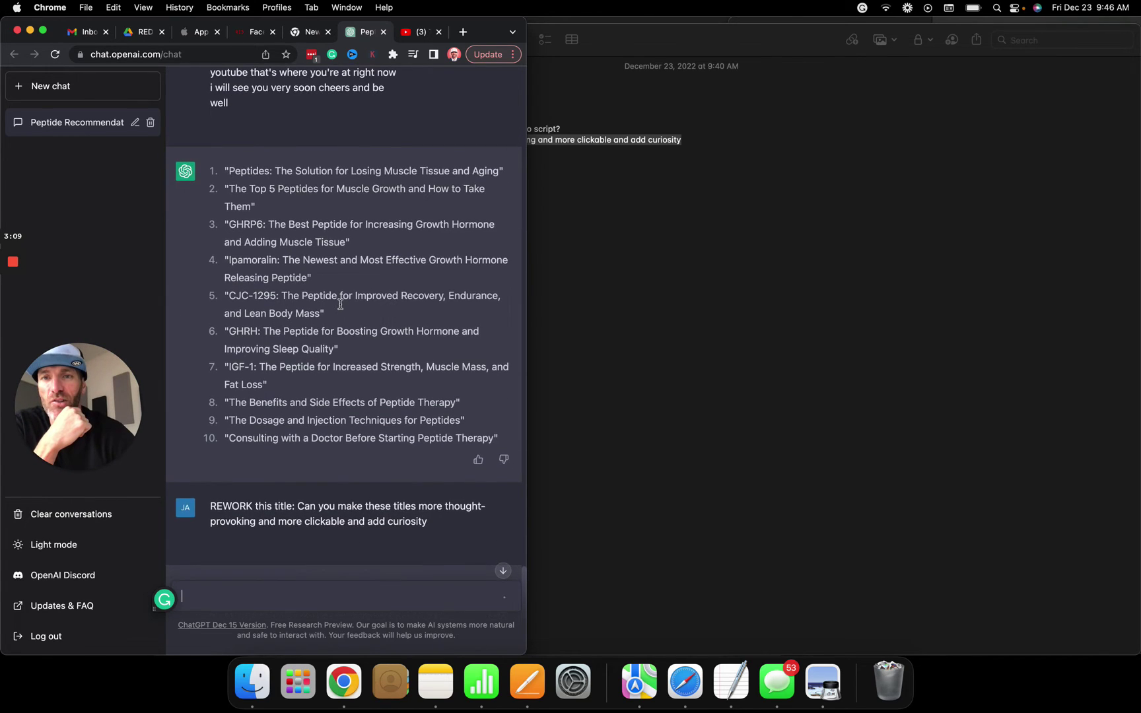
scroll(339, 304, "down", 2)
scroll(338, 290, "down", 4)
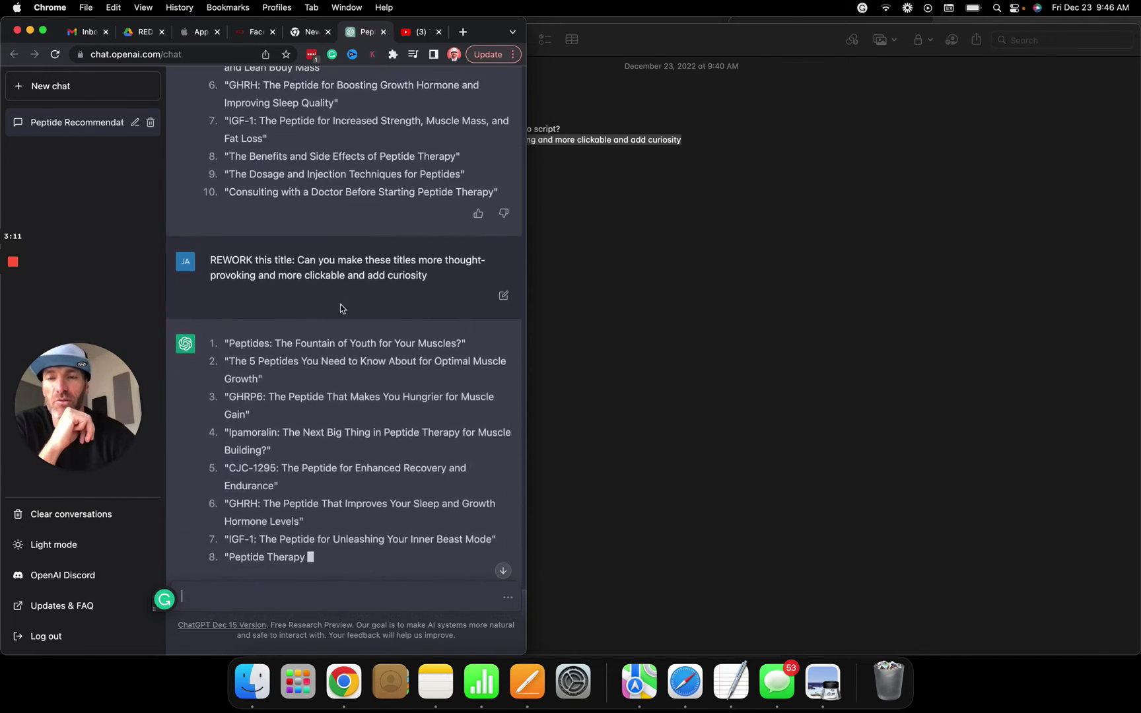
scroll(333, 258, "down", 2)
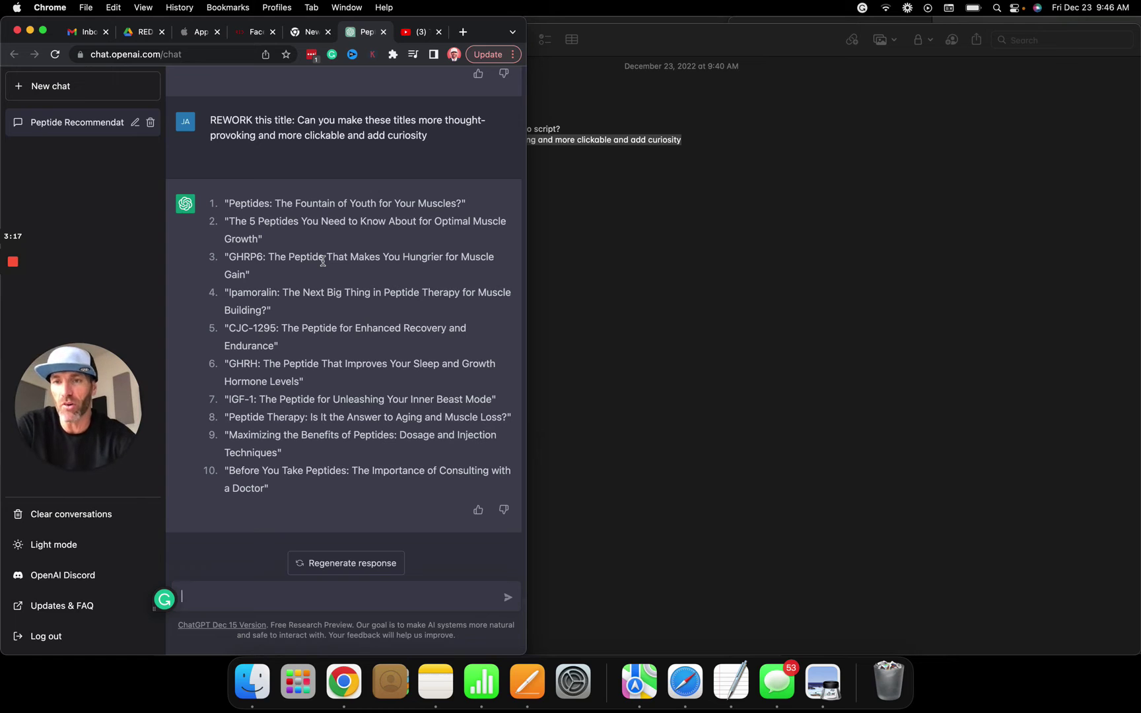
left_click(594, 223)
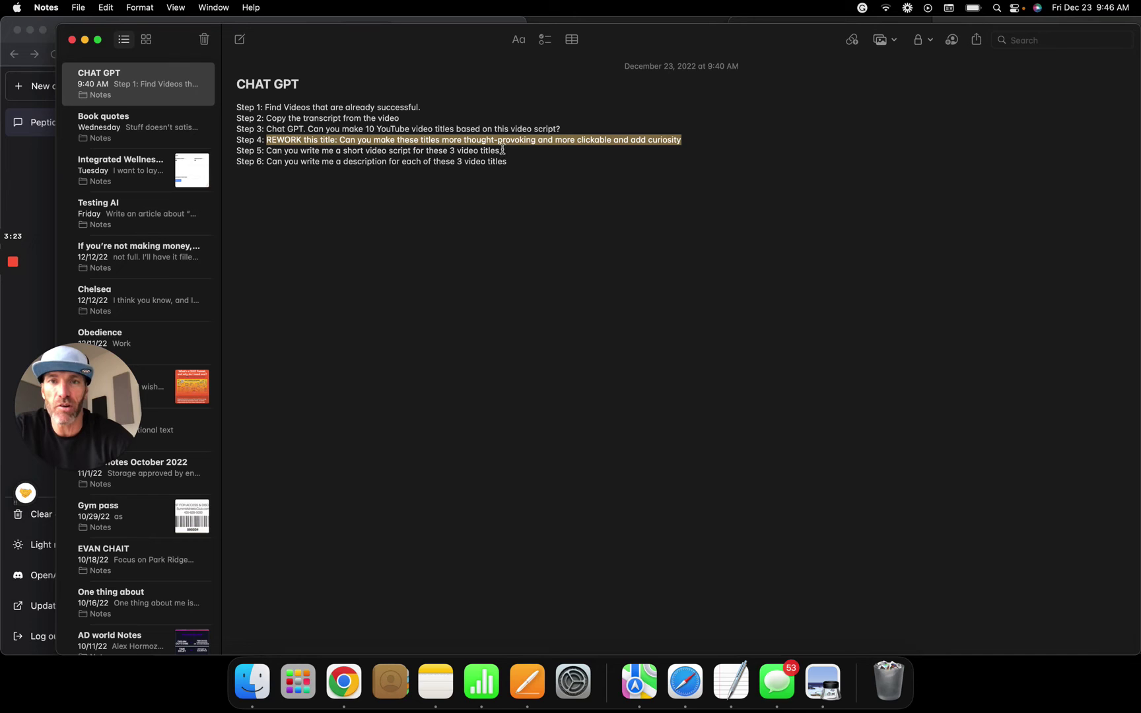
- Copy the Step 5 video script prompt from Notes into a new ChatGPT message
left_click_drag(502, 151, 266, 150)
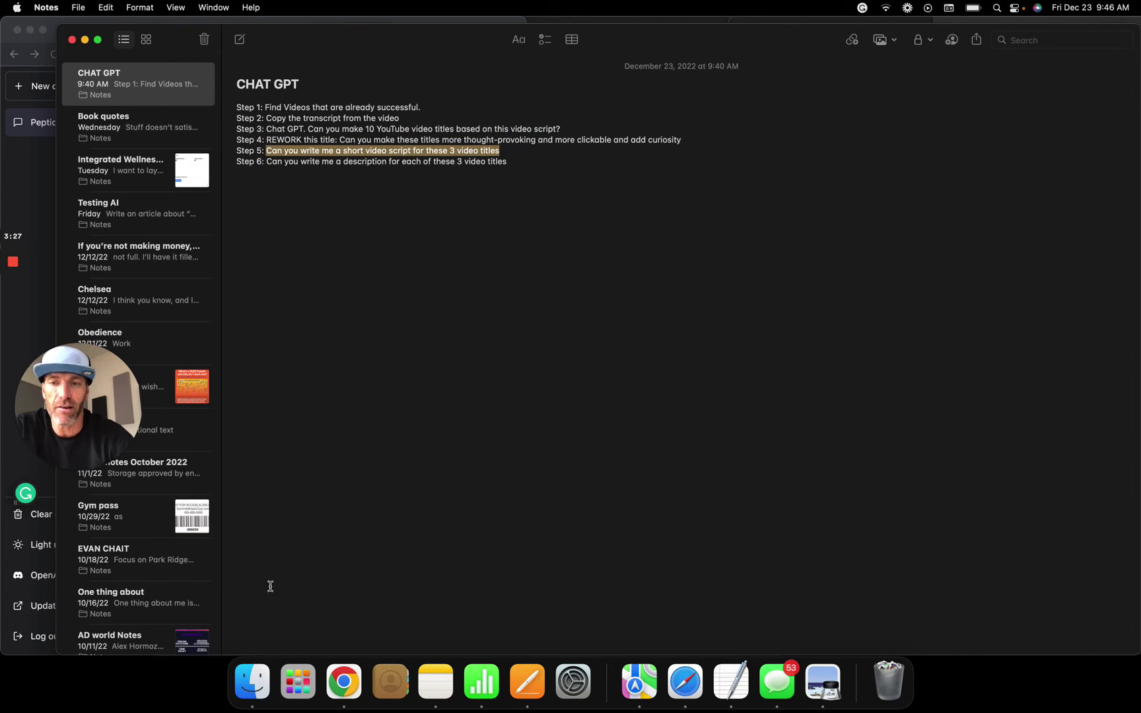
key("ctrl+Up")
left_click(304, 140)
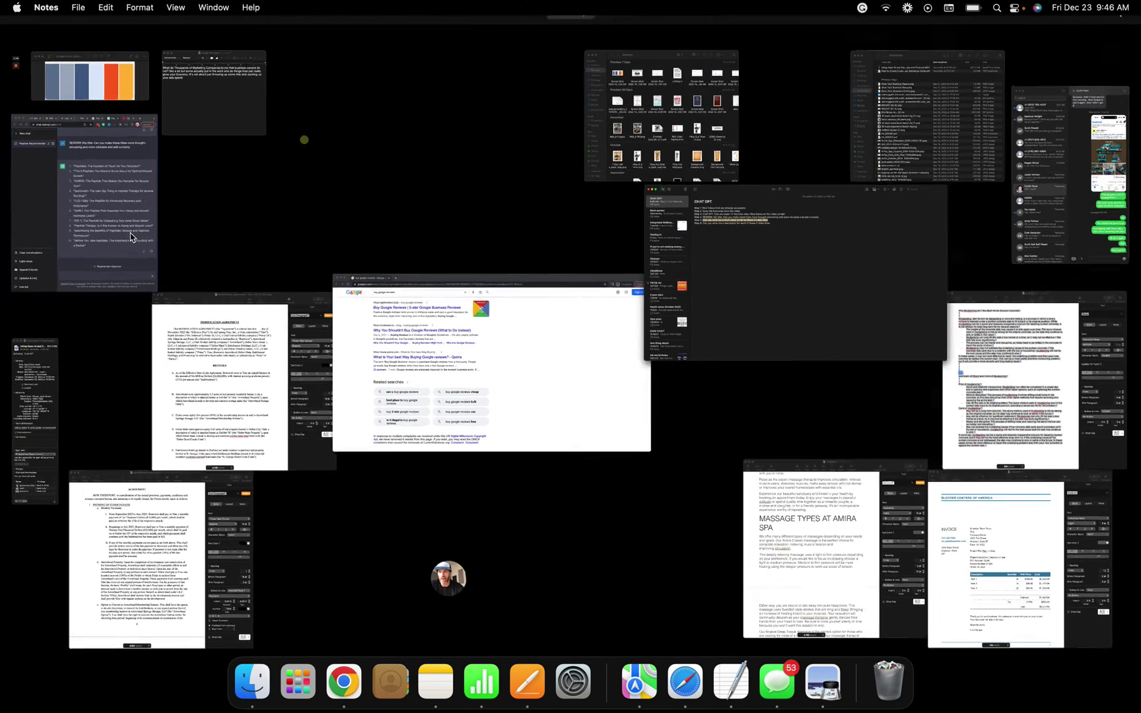
left_click(241, 598)
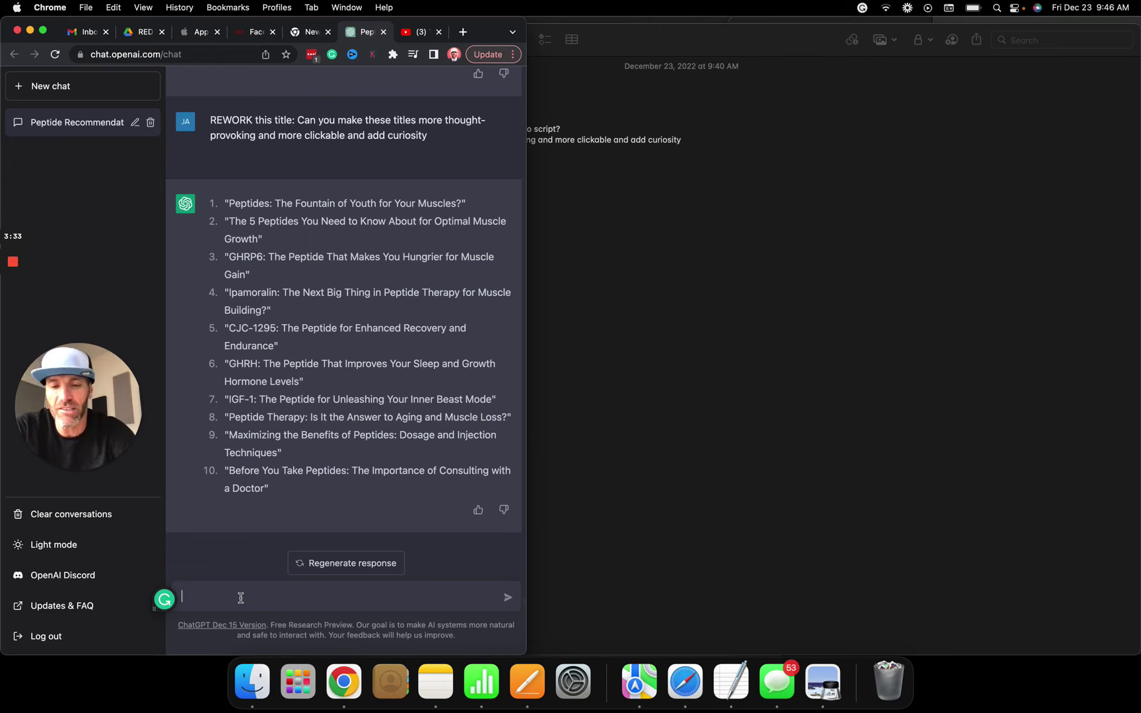
type("Can you write me a short video script for these 3 video titles:")
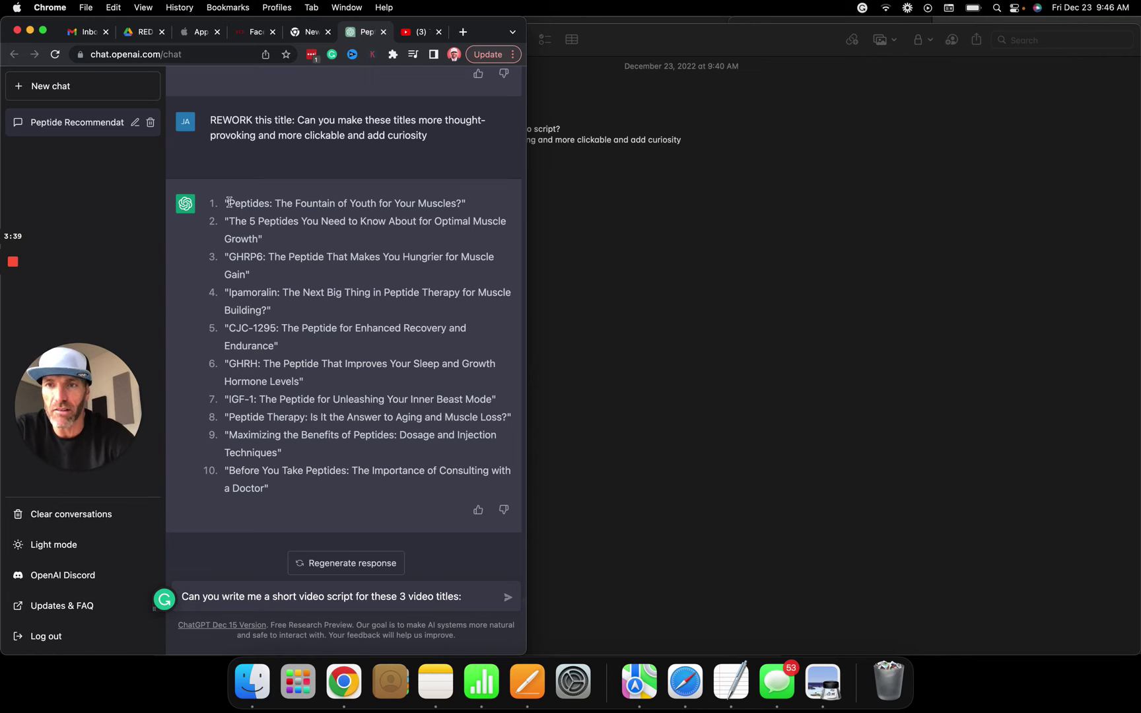
- Add reworked titles 1–3 after the script request and send it
left_click_drag(208, 206, 305, 276)
key("super+c")
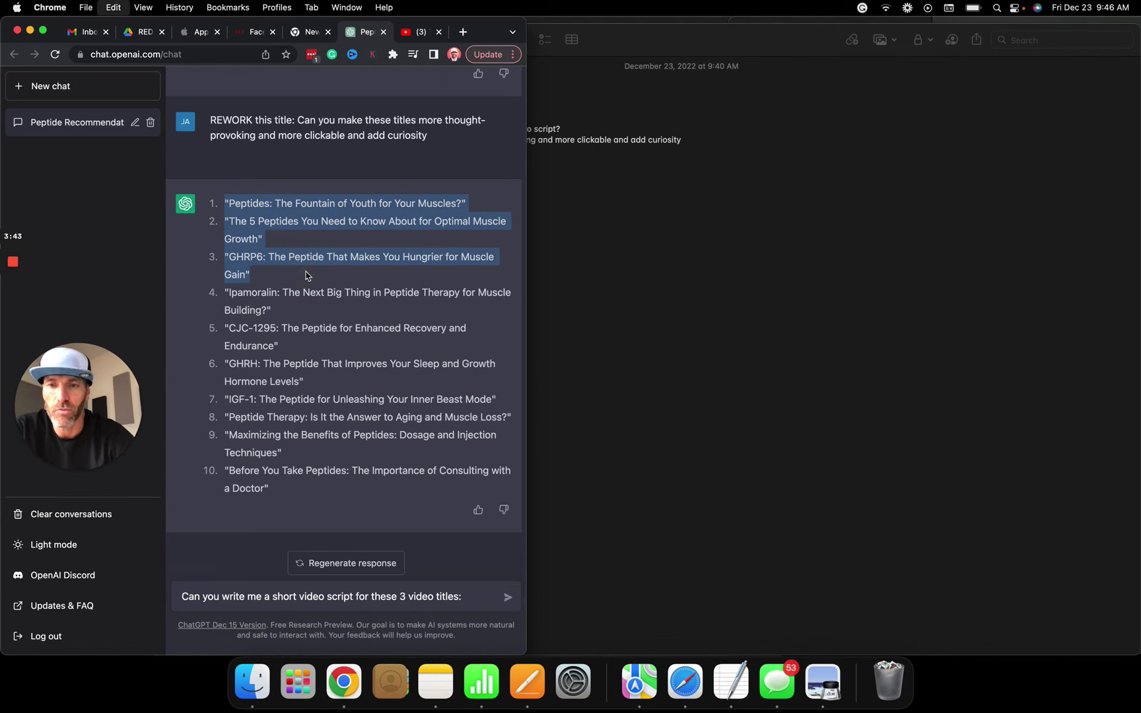
left_click(473, 597)
key("super+v")
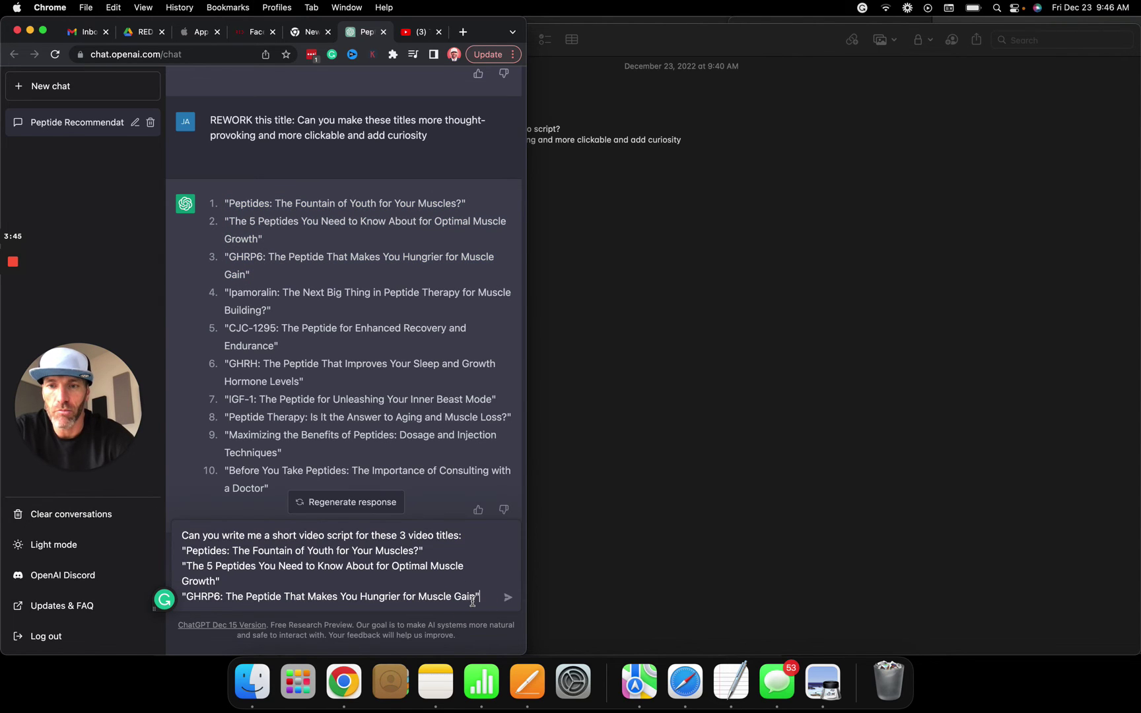
key("Return")
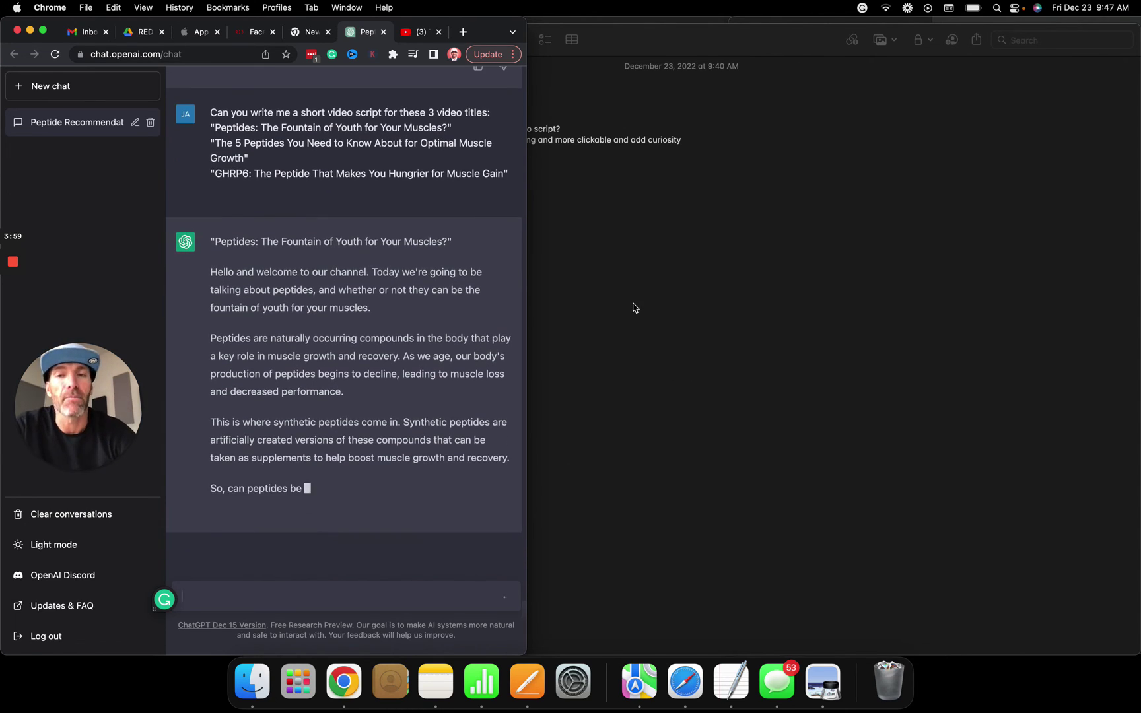
- Check the Notes step list, then return to ChatGPT's streaming script reply
left_click(633, 304)
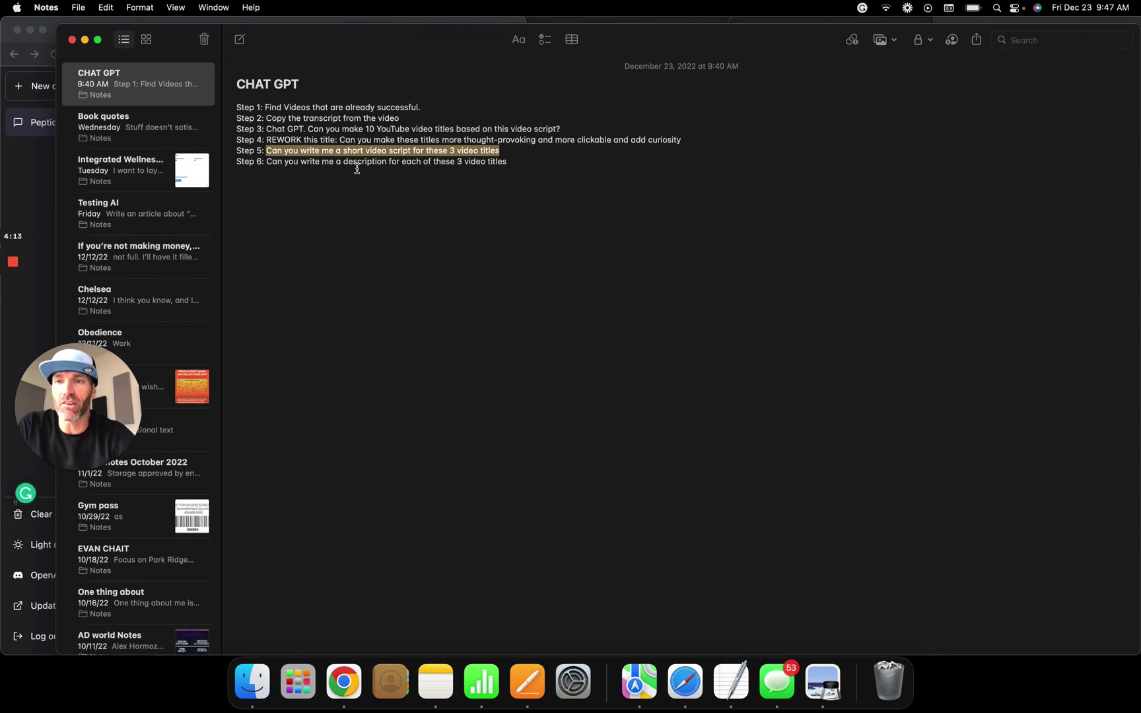
left_click(40, 168)
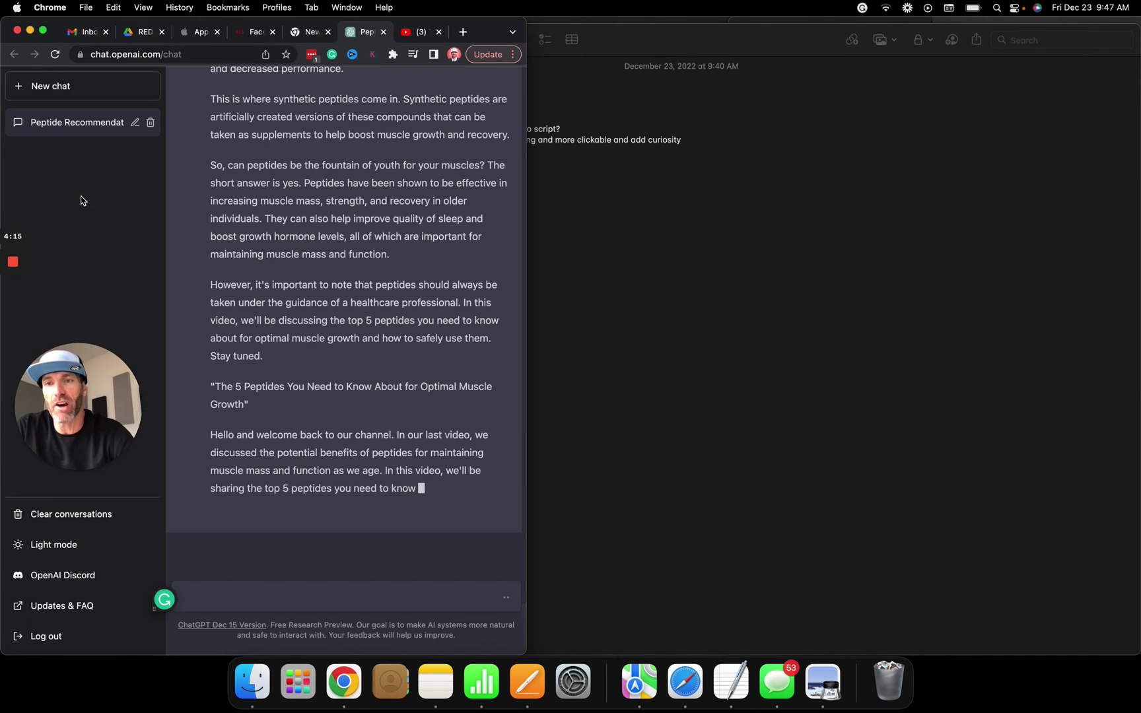
scroll(369, 337, "up", 2)
scroll(369, 338, "up", 3)
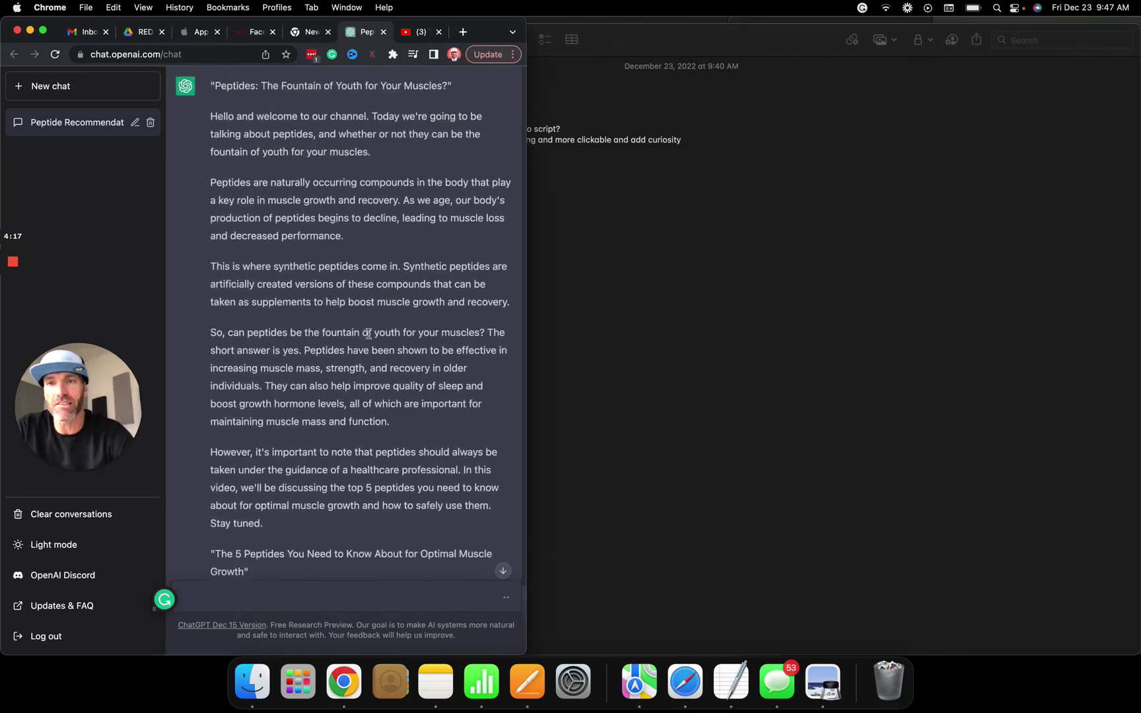
scroll(369, 338, "up", 5)
scroll(369, 337, "up", 5)
scroll(369, 337, "up", 10)
scroll(369, 337, "up", 10)
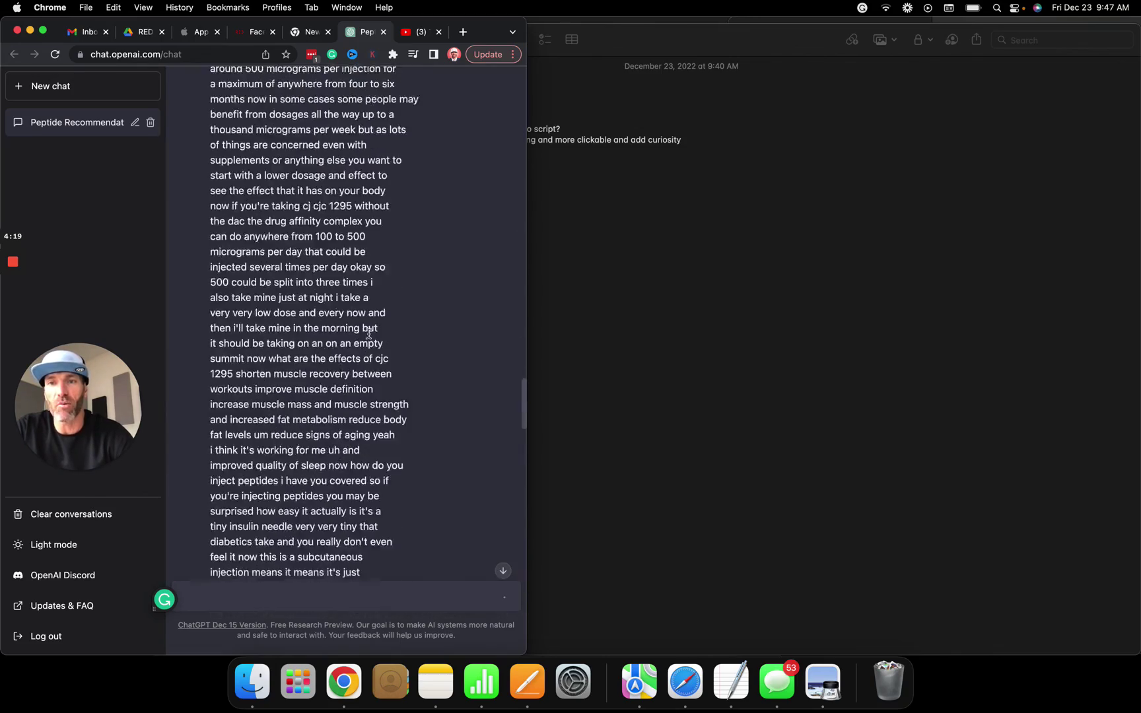
scroll(370, 335, "up", 10)
scroll(370, 335, "down", 5)
scroll(370, 335, "down", 10)
scroll(370, 335, "down", 1)
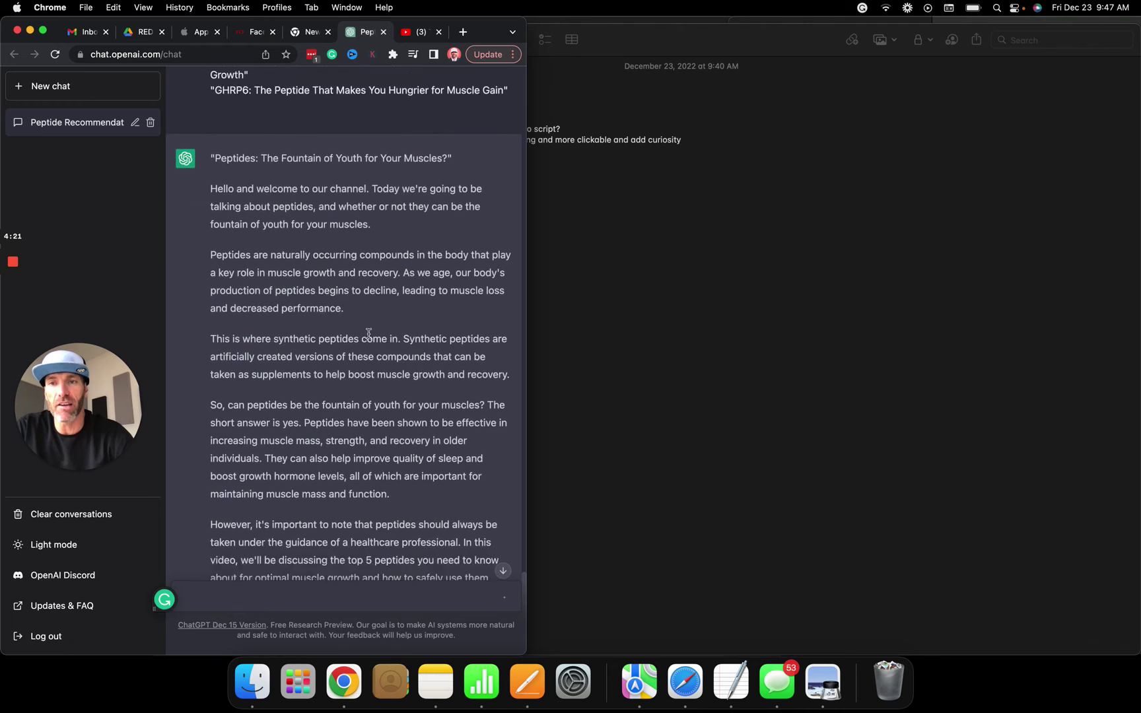
scroll(369, 335, "down", 5)
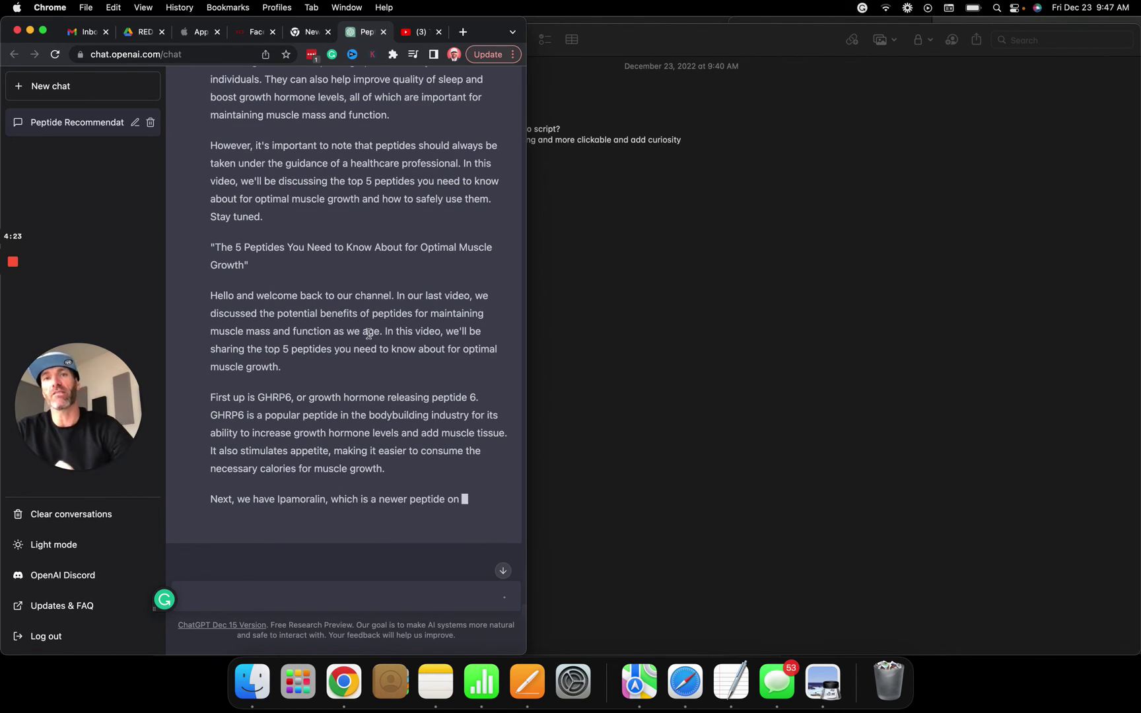